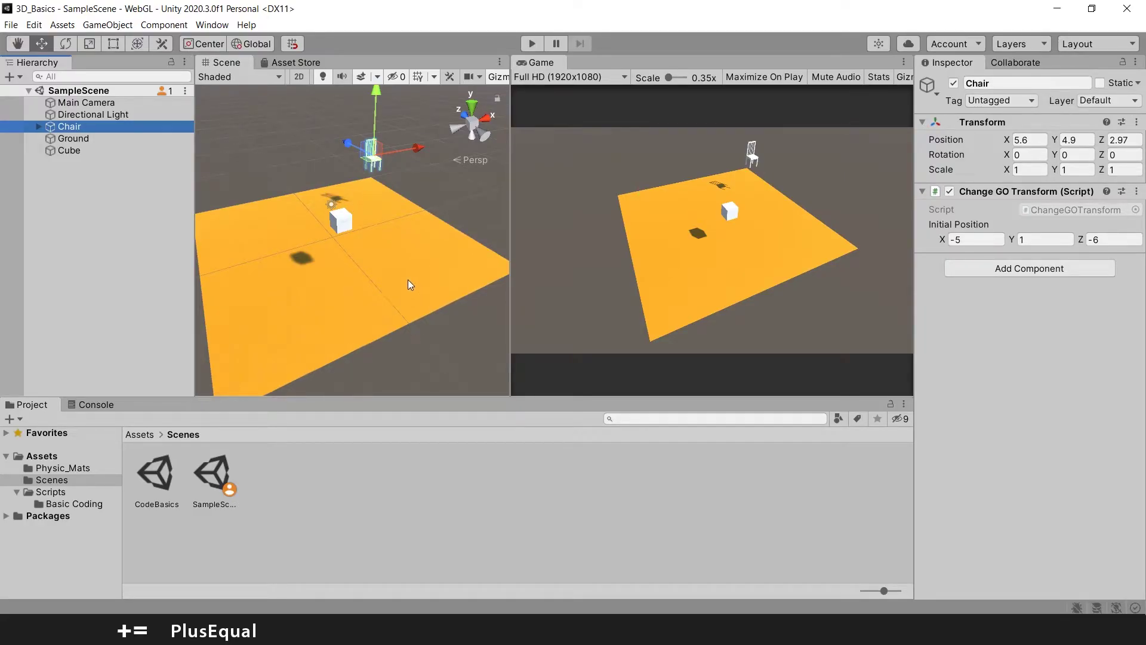
Create a folder named Prefabs in Assets and open it.
{"action": "left_click", "coordinate": [151, 203]}
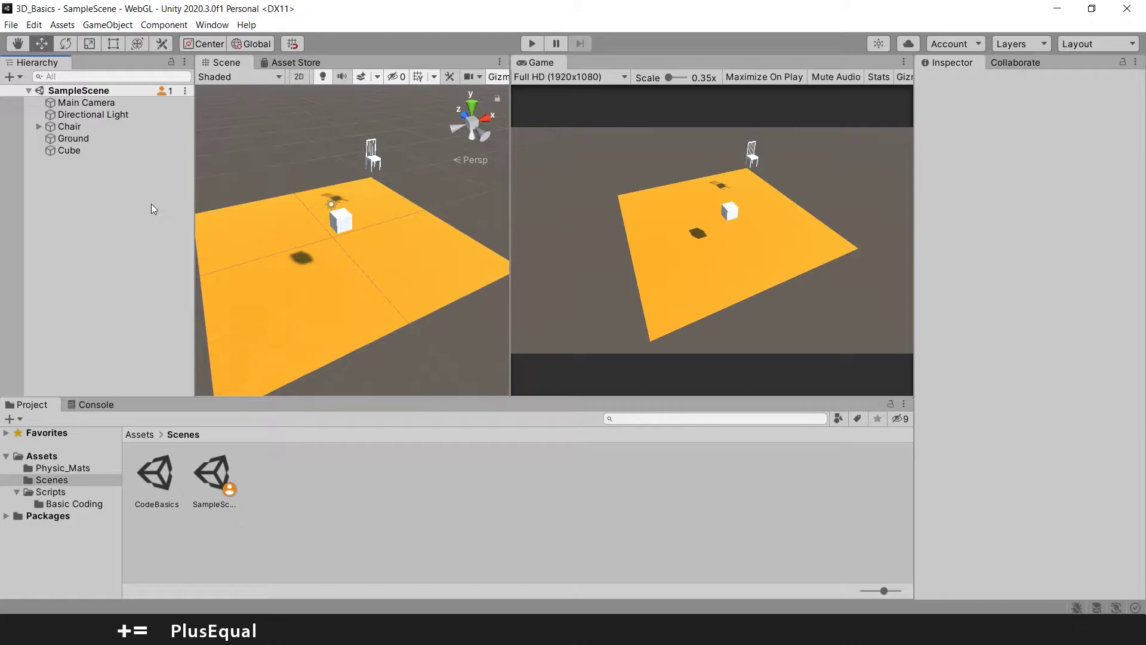
{"action": "left_click", "coordinate": [74, 128]}
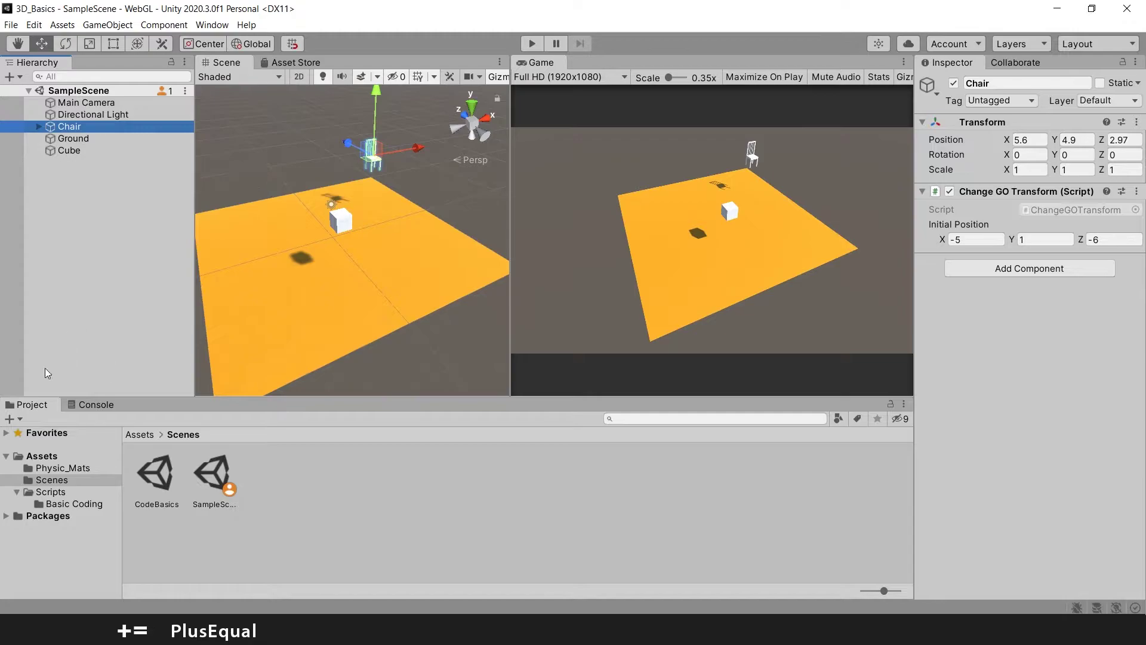
{"action": "left_click", "coordinate": [41, 456]}
{"action": "right_click", "coordinate": [46, 455]}
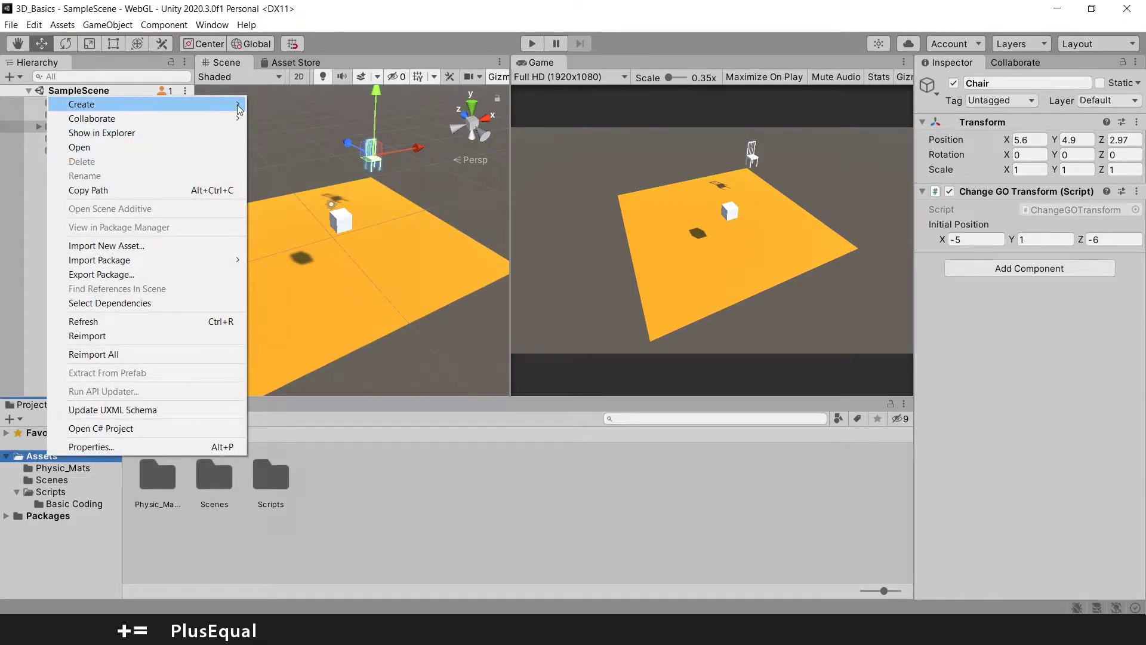
{"action": "mouse_move", "coordinate": [237, 104]}
{"action": "left_click", "coordinate": [278, 105]}
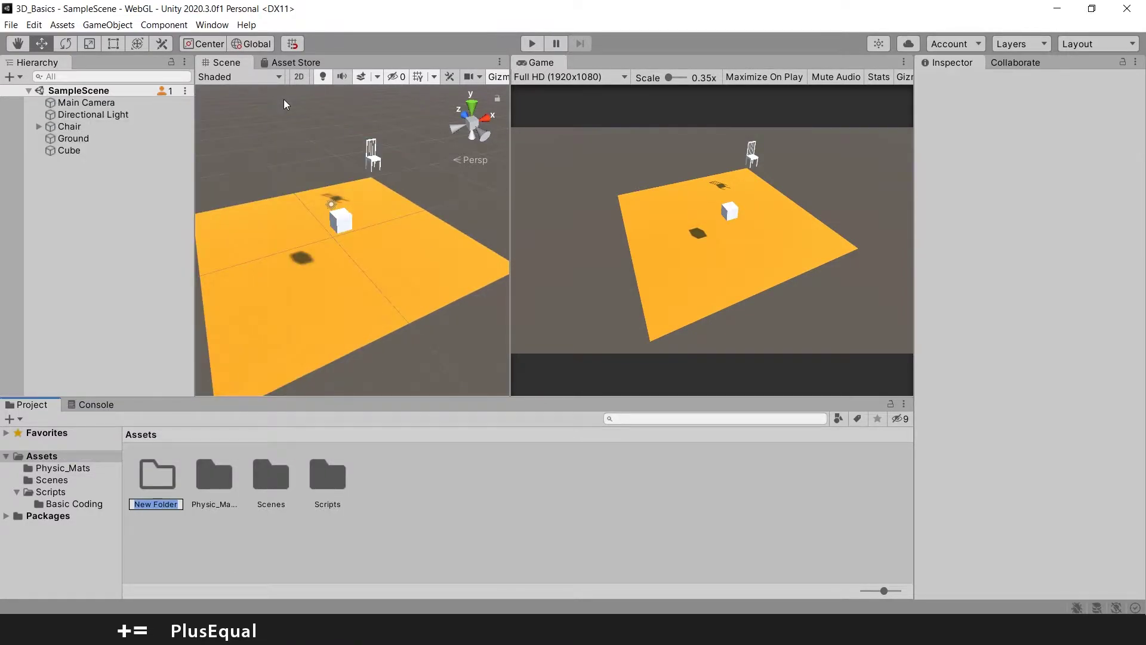
{"action": "type", "text": "Prefabs"}
{"action": "key", "text": "Return"}
{"action": "double_click", "coordinate": [218, 472]}
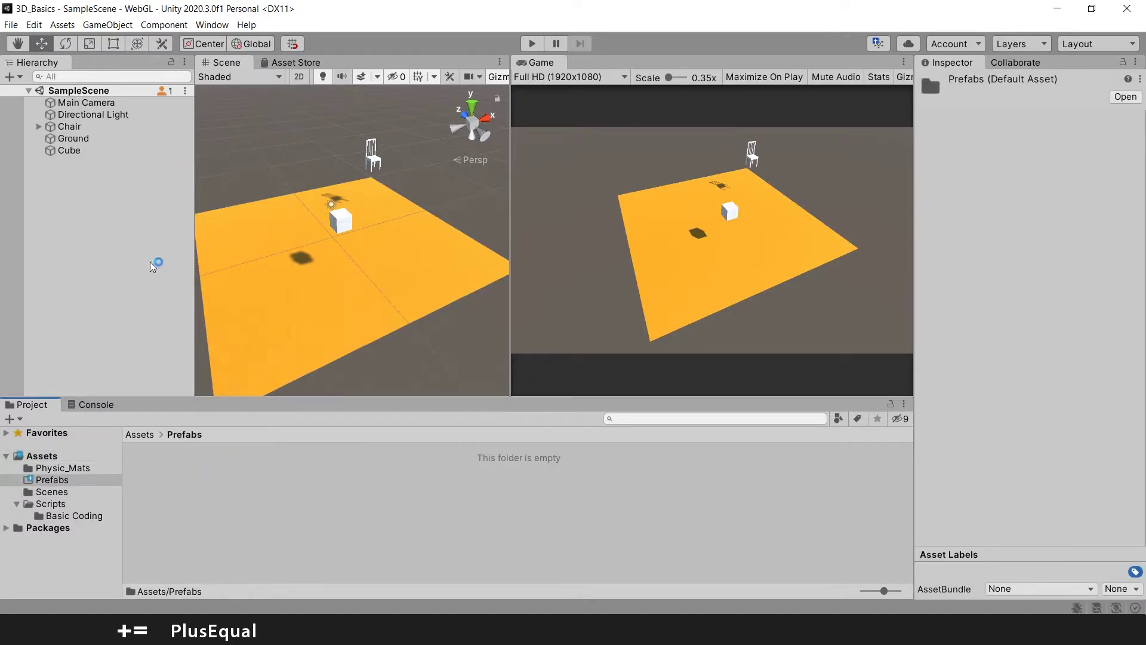
Turn the scene's Chair object into a prefab in the Prefabs folder and check its child parts.
{"action": "left_click", "coordinate": [76, 127]}
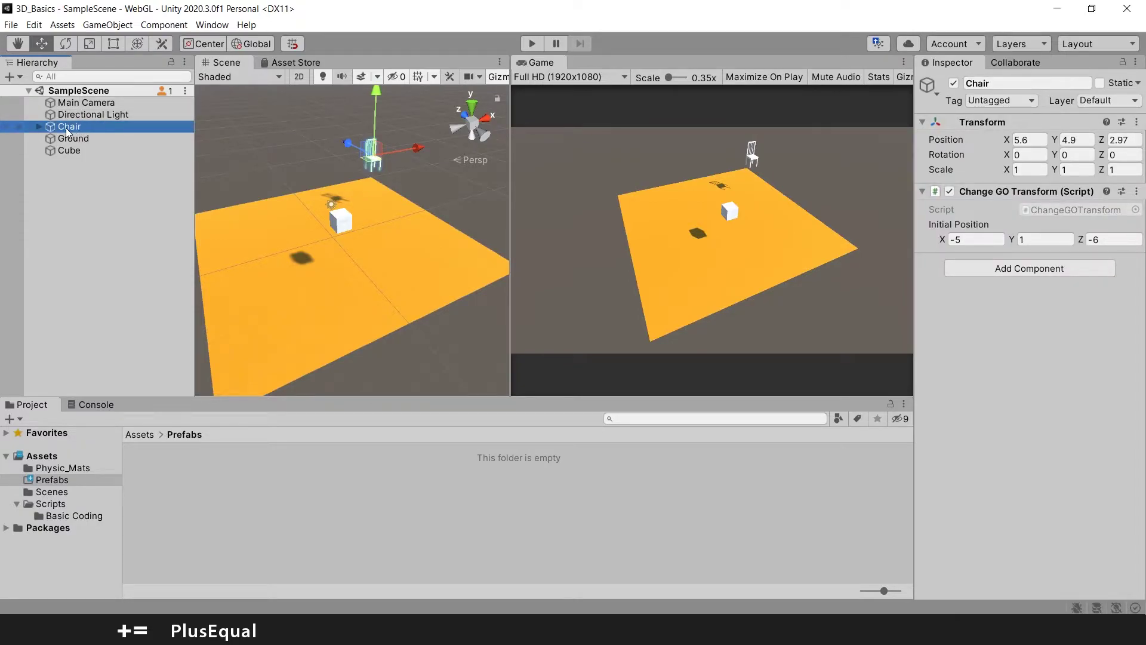
{"action": "left_click_drag", "start_coordinate": [67, 132], "coordinate": [162, 476]}
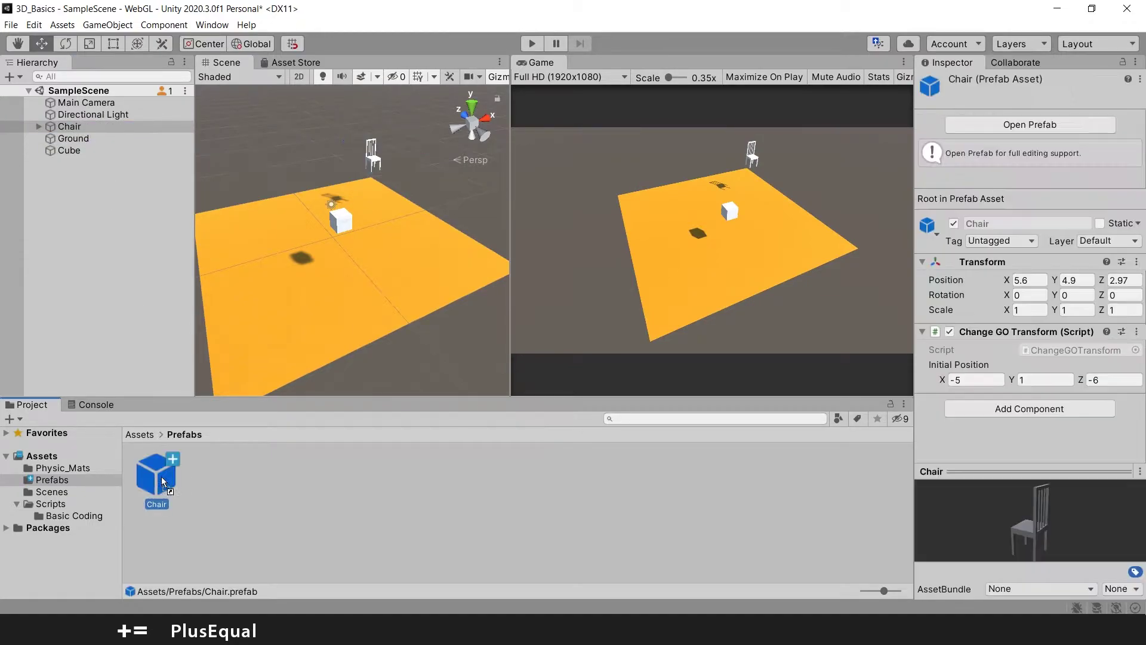
{"action": "left_click", "coordinate": [202, 498]}
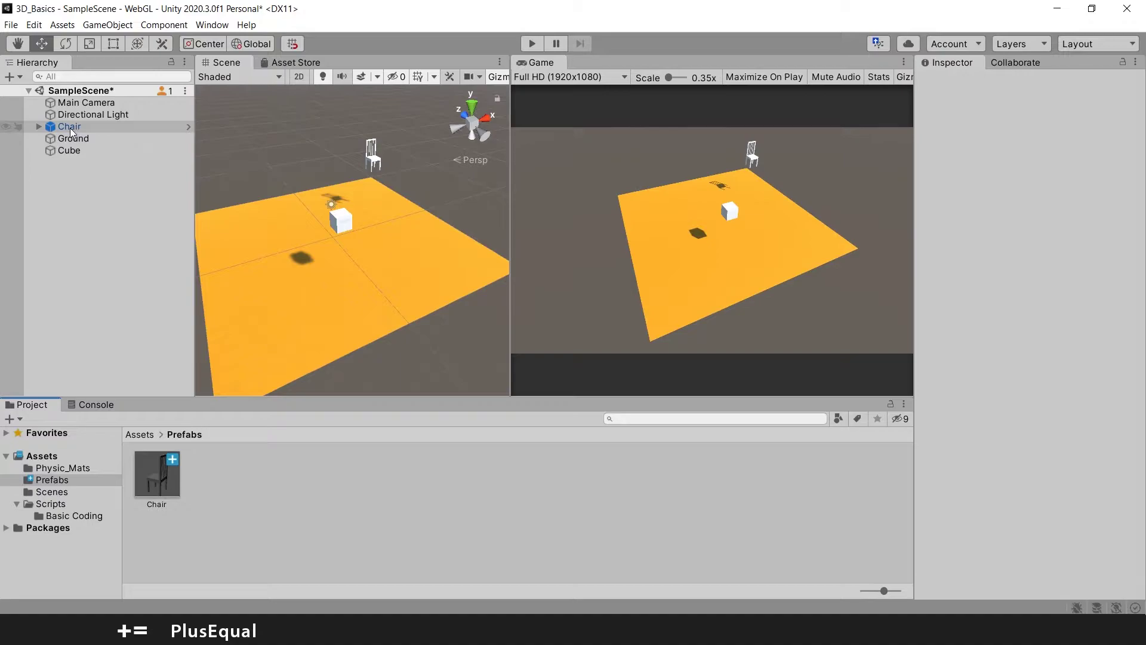
{"action": "left_click", "coordinate": [38, 127]}
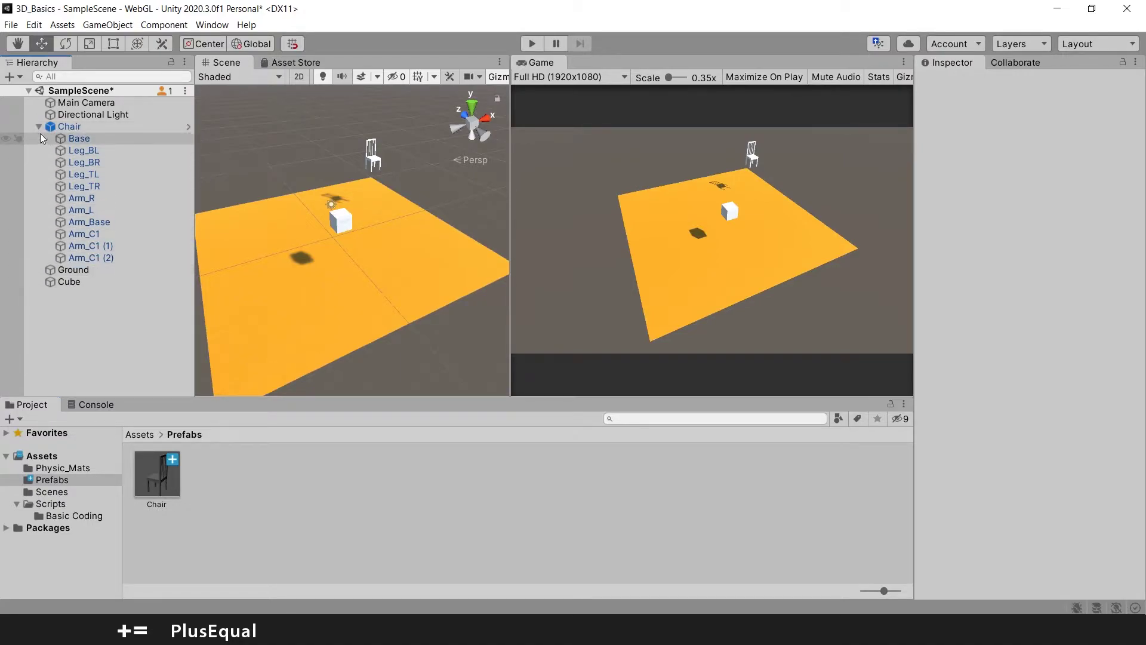
{"action": "left_click", "coordinate": [40, 127]}
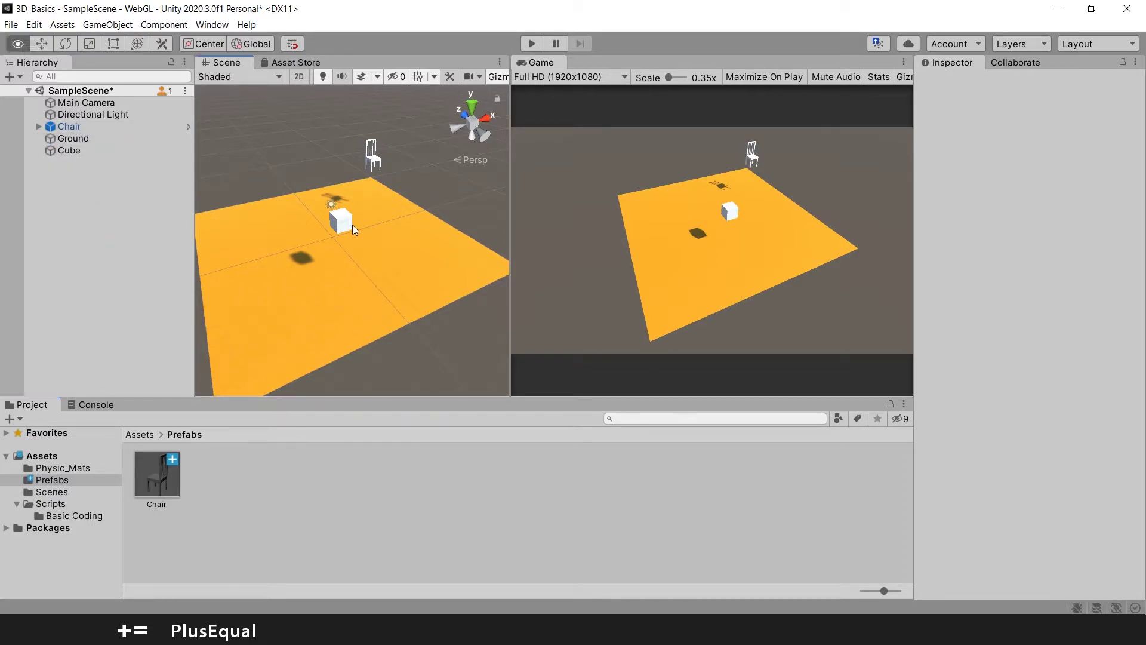
Try a duplicate of the Chair moved along X to about -5.08, and delete that copy.
{"action": "left_click_drag", "start_coordinate": [352, 224], "coordinate": [277, 211], "text": "alt"}
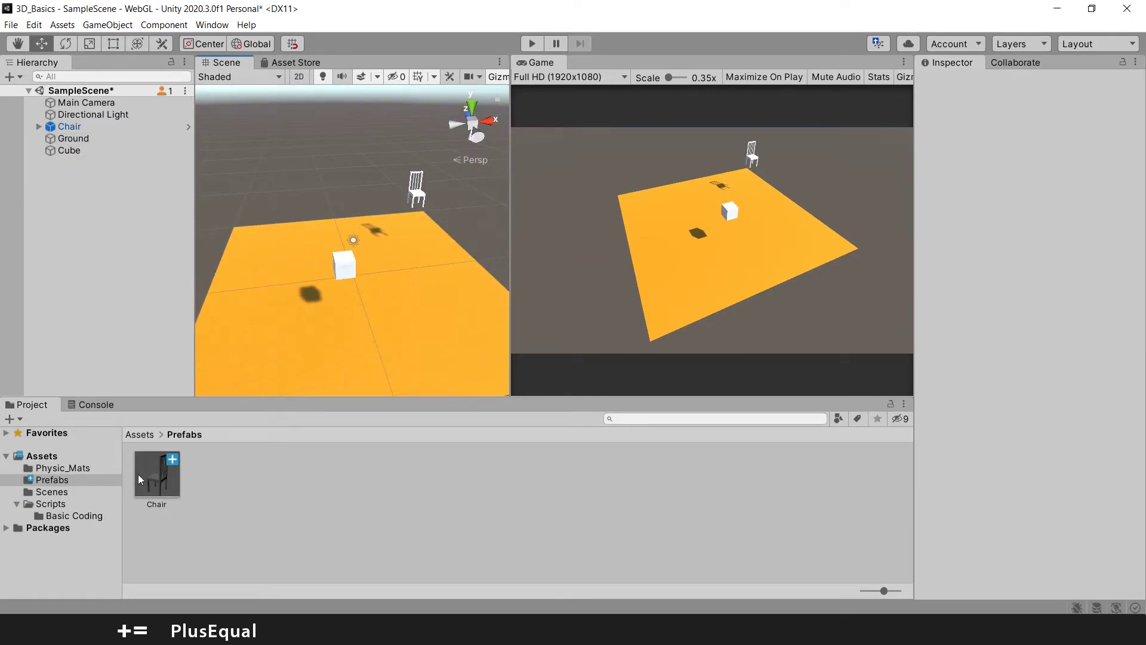
{"action": "left_click", "coordinate": [85, 127]}
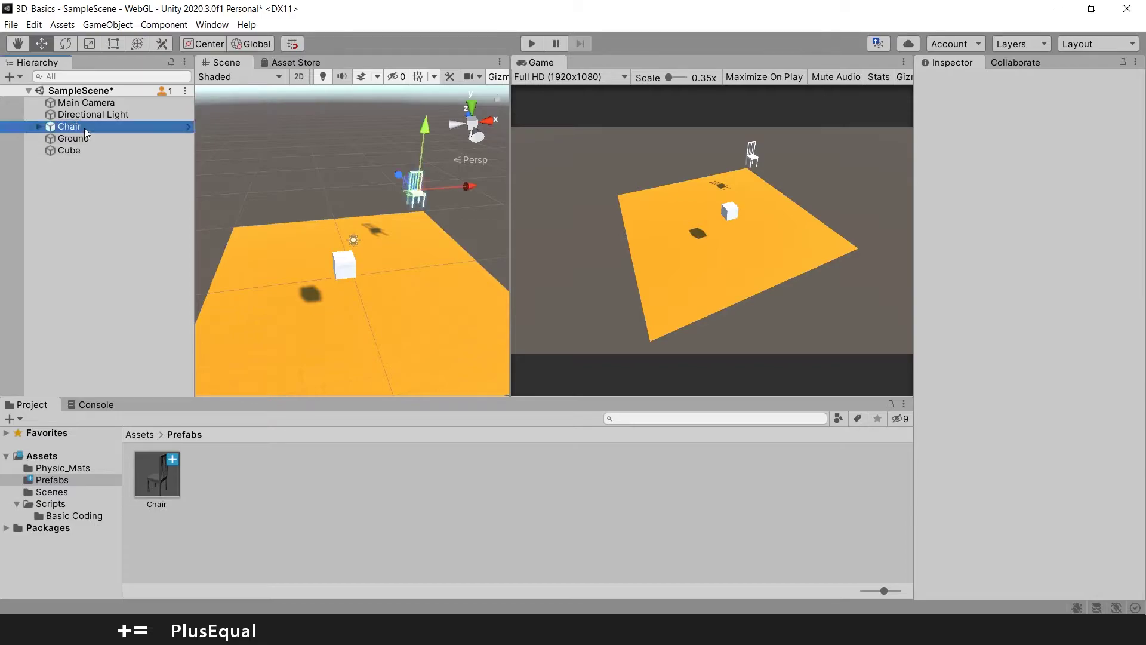
{"action": "key", "text": "ctrl+d"}
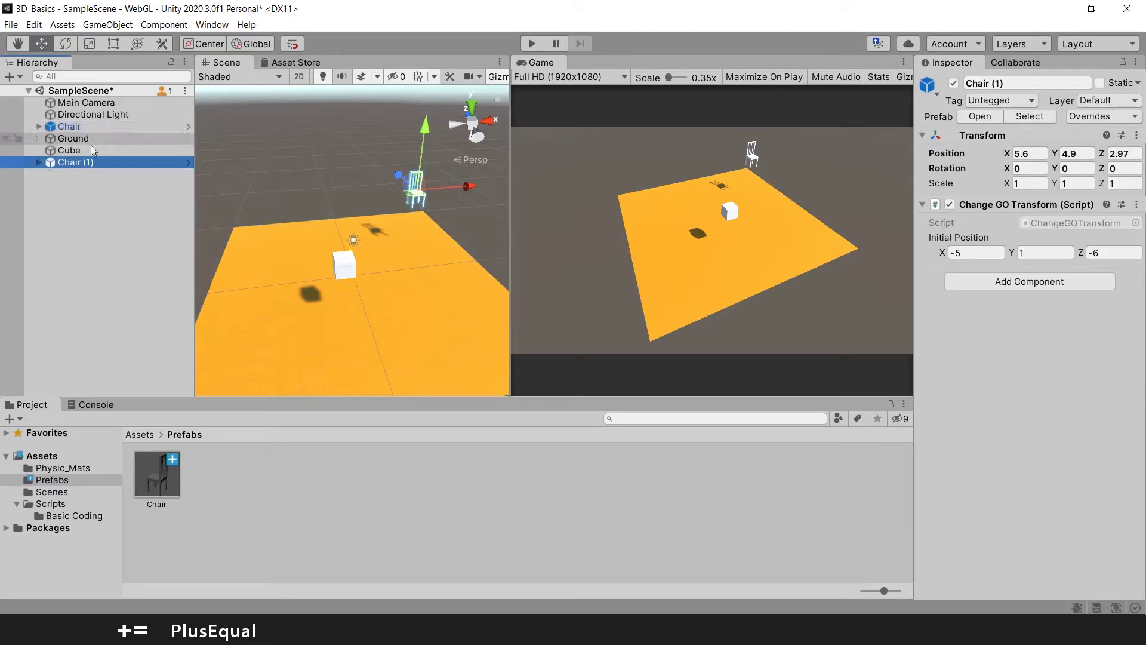
{"action": "left_click_drag", "start_coordinate": [461, 188], "coordinate": [323, 198]}
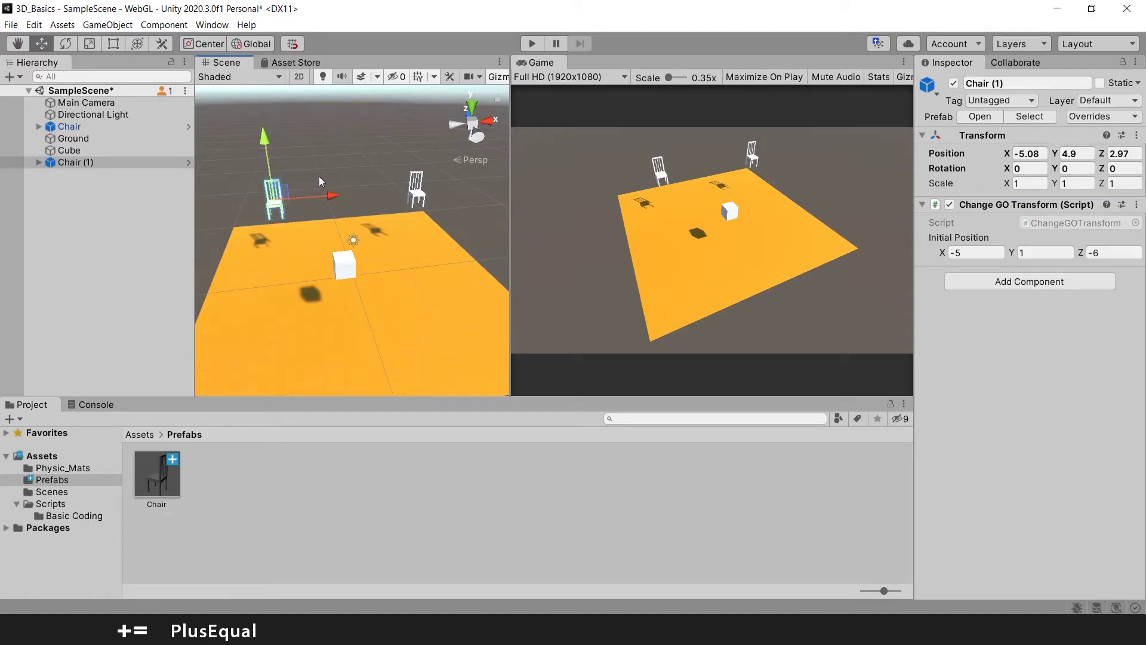
{"action": "key", "text": "Delete"}
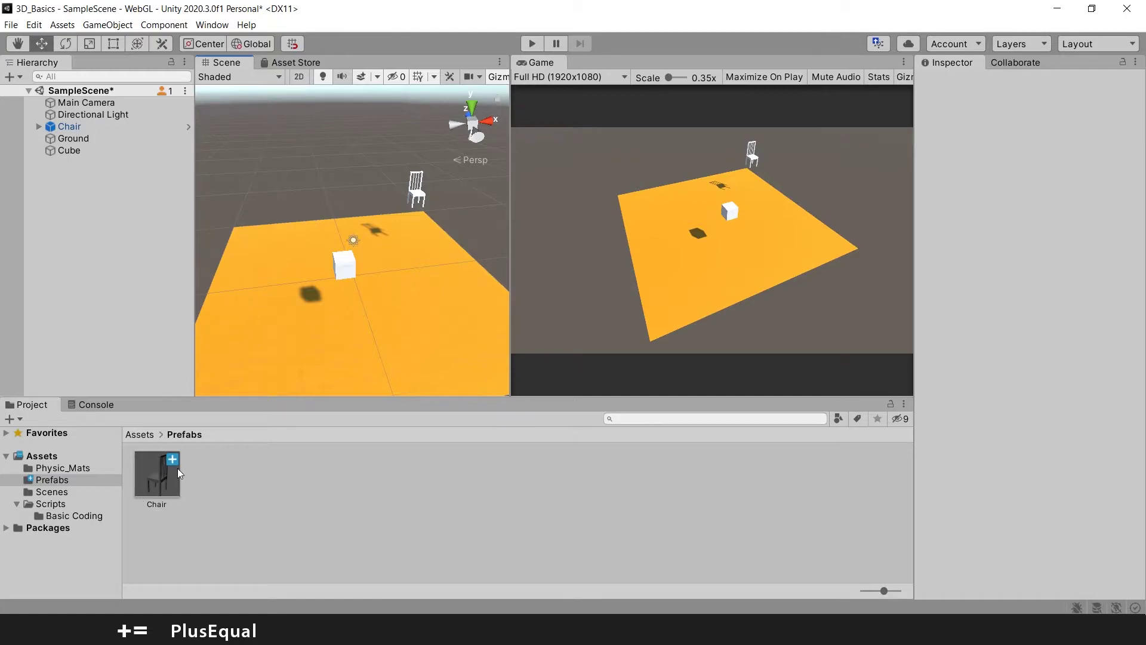
Place four Chair prefab instances in a row on the ground near its back edge, from about X -8.7 to X -2.3.
{"action": "left_click_drag", "start_coordinate": [155, 476], "coordinate": [243, 253]}
{"action": "right_click_drag", "start_coordinate": [374, 301], "coordinate": [532, 288]}
{"action": "scroll", "coordinate": [406, 263], "scroll_direction": "up", "scroll_amount": 2}
{"action": "key", "text": "w"}
{"action": "key", "text": "s"}
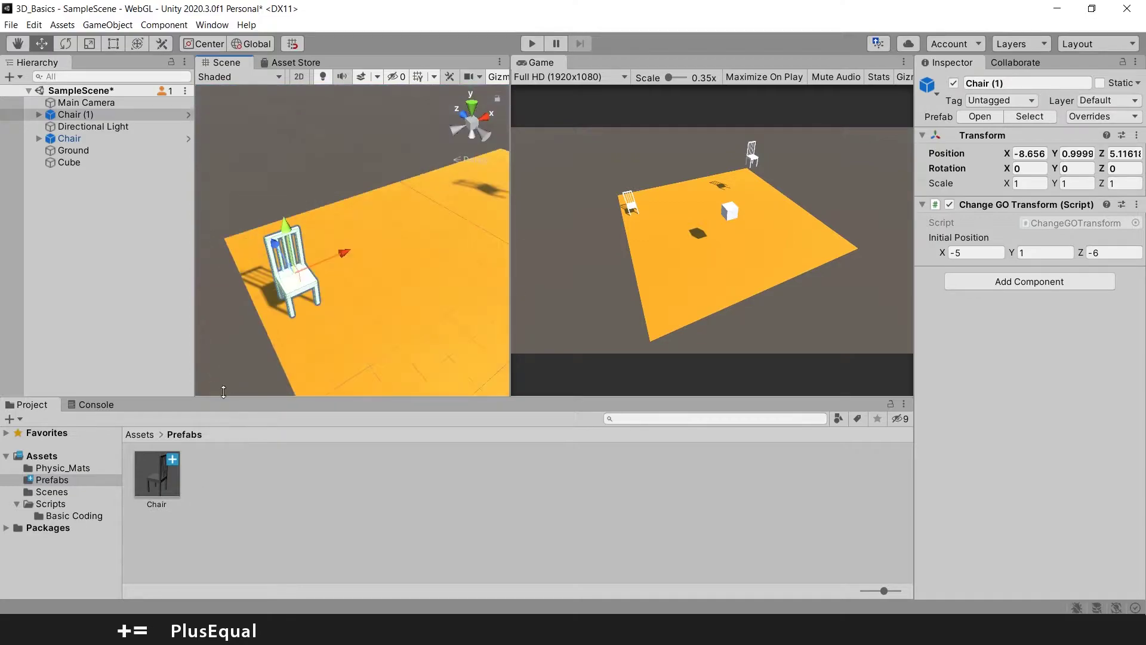
{"action": "left_click_drag", "start_coordinate": [157, 482], "coordinate": [356, 269]}
{"action": "mouse_move", "coordinate": [355, 268]}
{"action": "right_mouse_down"}
{"action": "mouse_move", "coordinate": [352, 246]}
{"action": "mouse_move", "coordinate": [353, 284]}
{"action": "right_mouse_up"}
{"action": "key", "text": "d"}
{"action": "left_click_drag", "start_coordinate": [160, 483], "coordinate": [331, 281]}
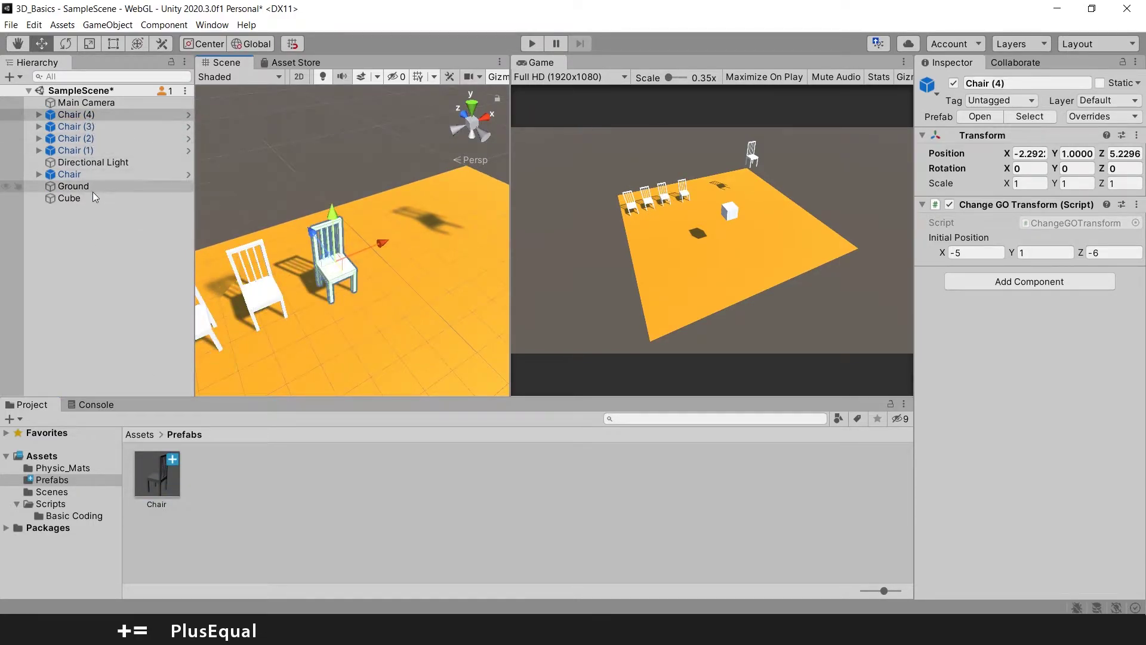
Extend the row with two more Chair prefab instances at about X 0.06 and X 2.8.
{"action": "right_click_drag", "start_coordinate": [376, 248], "coordinate": [464, 178]}
{"action": "right_click_drag", "start_coordinate": [359, 185], "coordinate": [278, 216]}
{"action": "left_click_drag", "start_coordinate": [169, 476], "coordinate": [351, 291]}
{"action": "left_click_drag", "start_coordinate": [157, 463], "coordinate": [412, 280]}
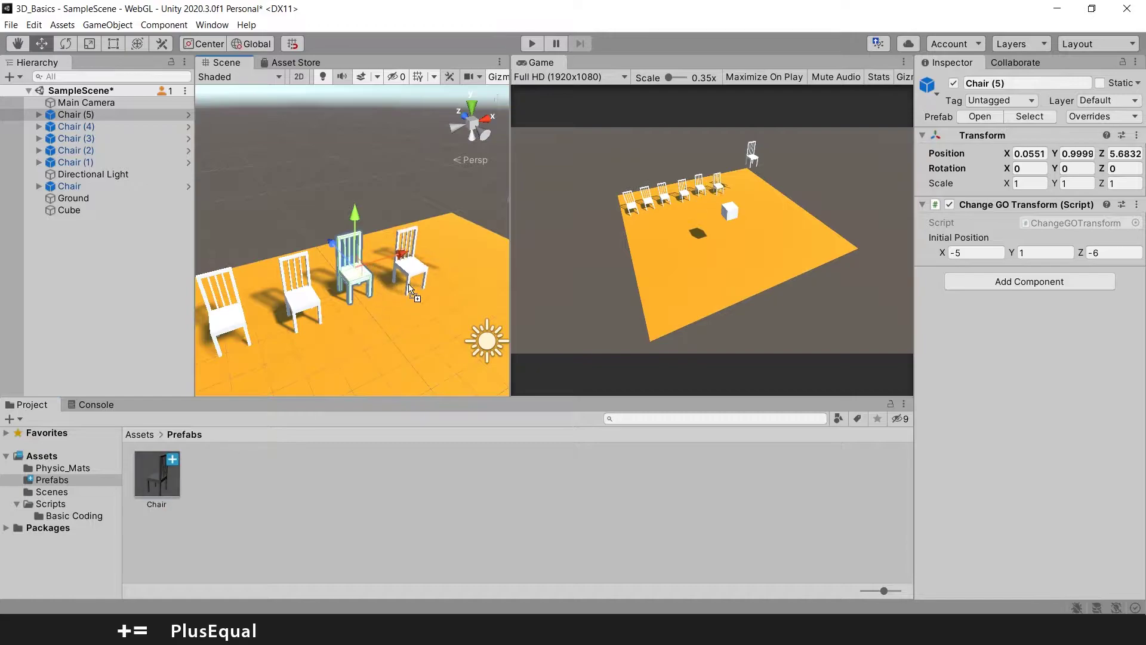
{"action": "scroll", "coordinate": [412, 280], "scroll_direction": "down", "scroll_amount": 5}
{"action": "right_click_drag", "start_coordinate": [413, 283], "coordinate": [446, 279]}
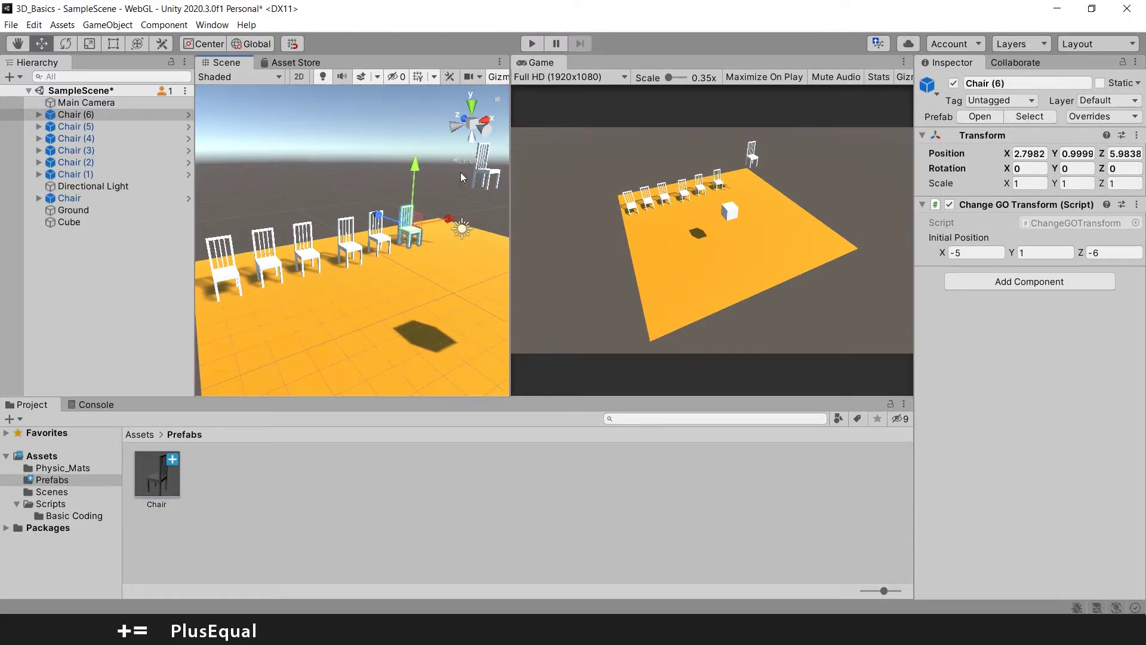
{"action": "scroll", "coordinate": [382, 250], "scroll_direction": "down", "scroll_amount": 3}
{"action": "right_click_drag", "start_coordinate": [382, 249], "coordinate": [282, 306]}
{"action": "right_click_drag", "start_coordinate": [292, 267], "coordinate": [391, 225]}
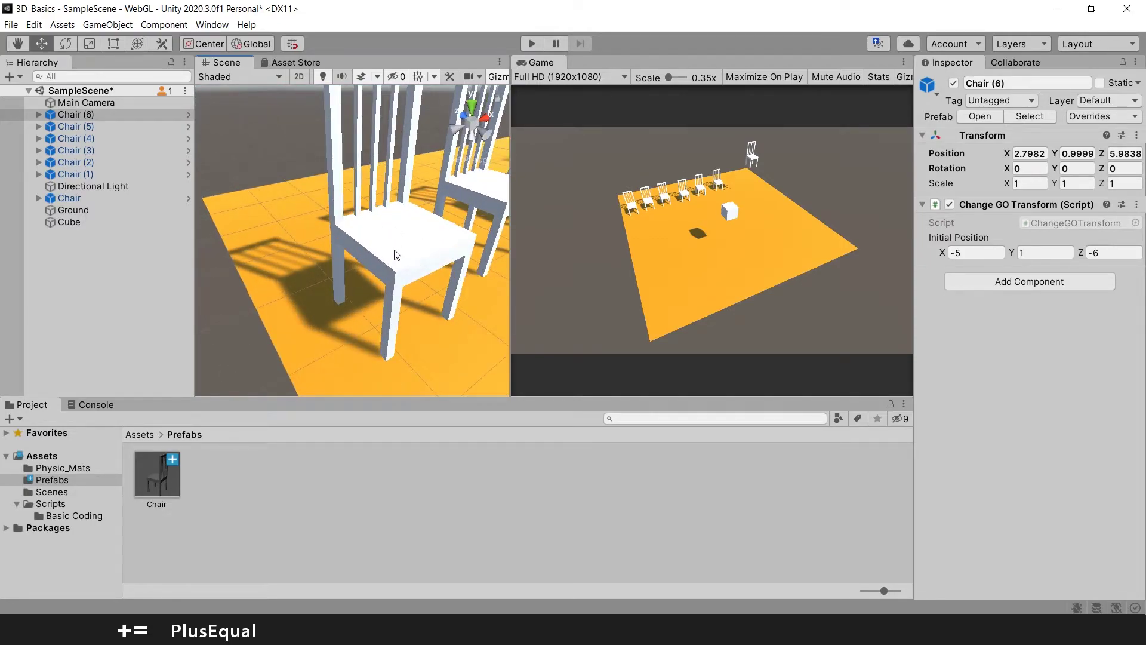
{"action": "scroll", "coordinate": [405, 258], "scroll_direction": "down", "scroll_amount": 10}
Create a folder named Materials in Assets.
{"action": "left_click", "coordinate": [60, 468]}
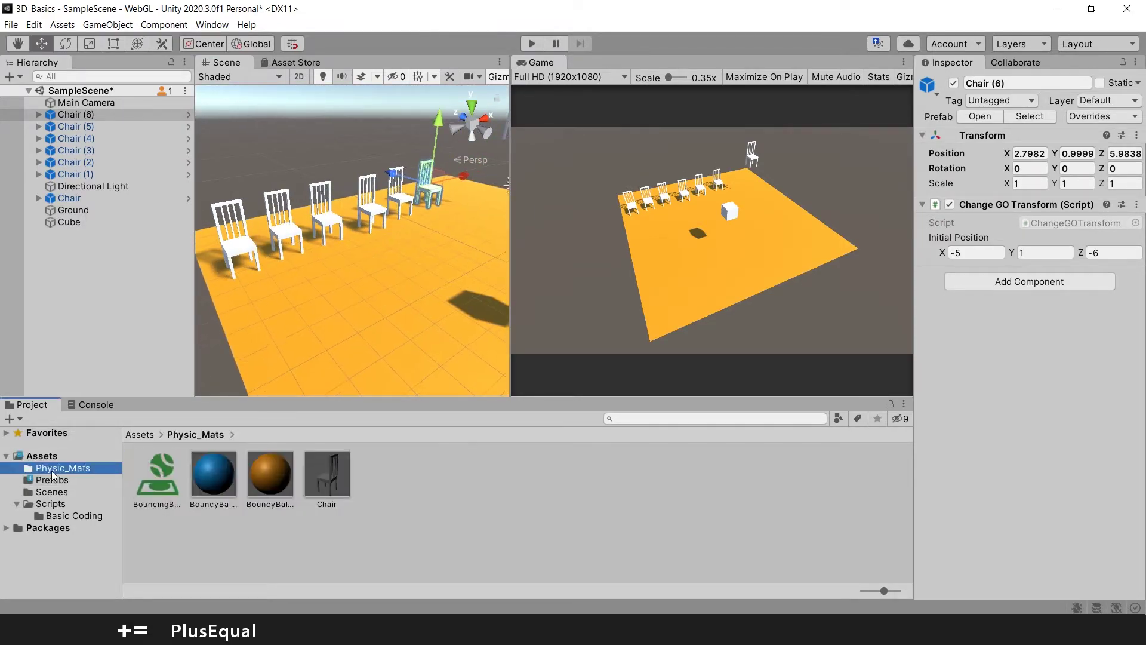
{"action": "left_click", "coordinate": [47, 456]}
{"action": "right_click", "coordinate": [48, 456]}
{"action": "mouse_move", "coordinate": [217, 98]}
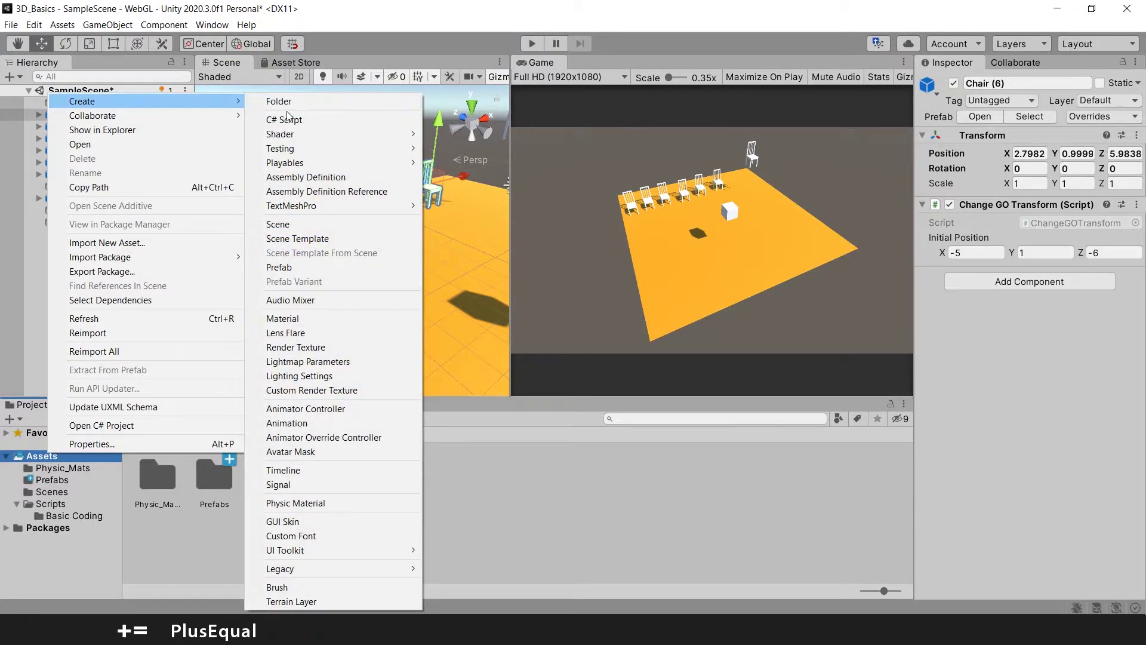
{"action": "left_click", "coordinate": [281, 99]}
{"action": "type", "text": "Materials"}
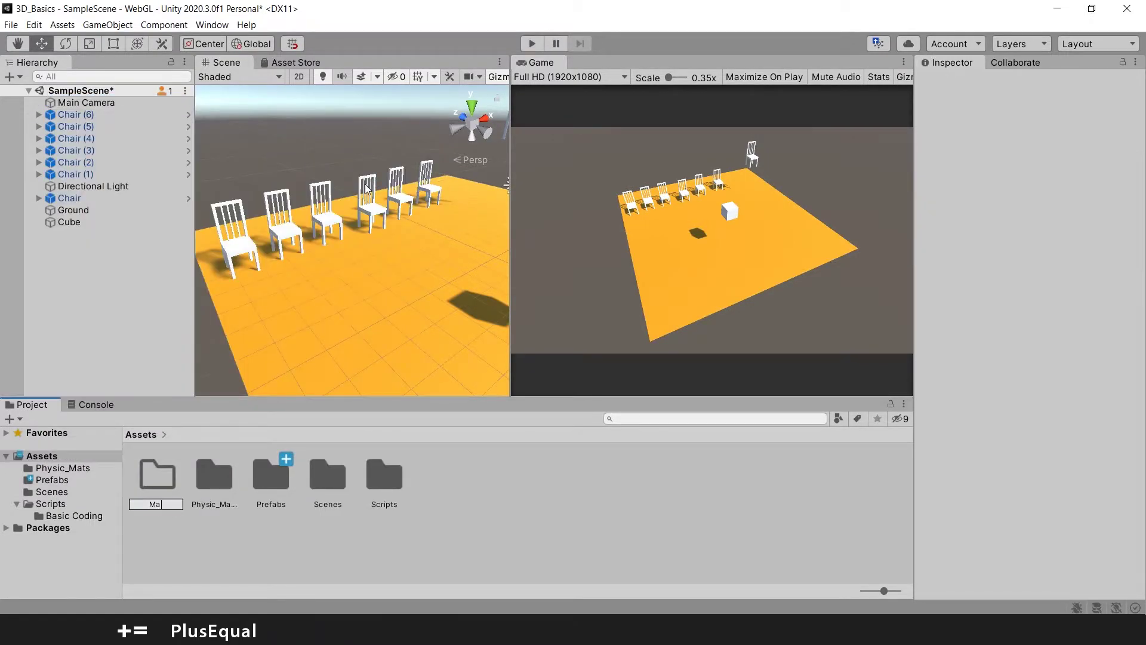
{"action": "key", "text": "Return"}
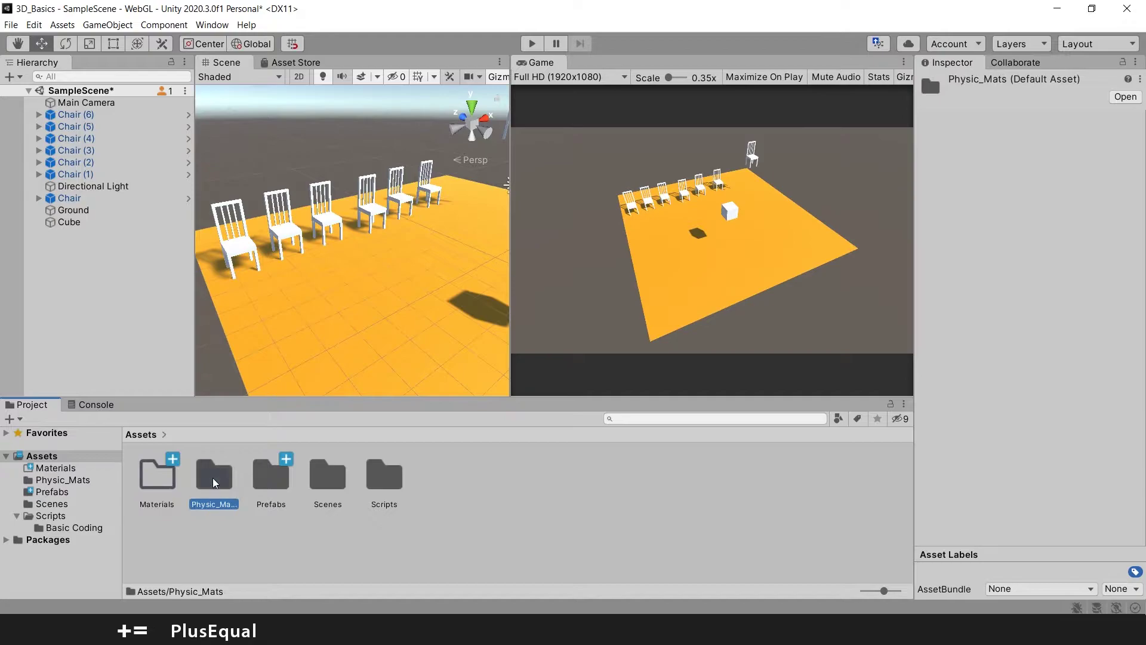
Move BouncyBall_Mat and BouncyBall_Mat 1 from Physic_Mats into the Materials folder.
{"action": "double_click", "coordinate": [213, 476]}
{"action": "left_click", "coordinate": [203, 476]}
{"action": "left_click", "coordinate": [259, 479], "text": "ctrl"}
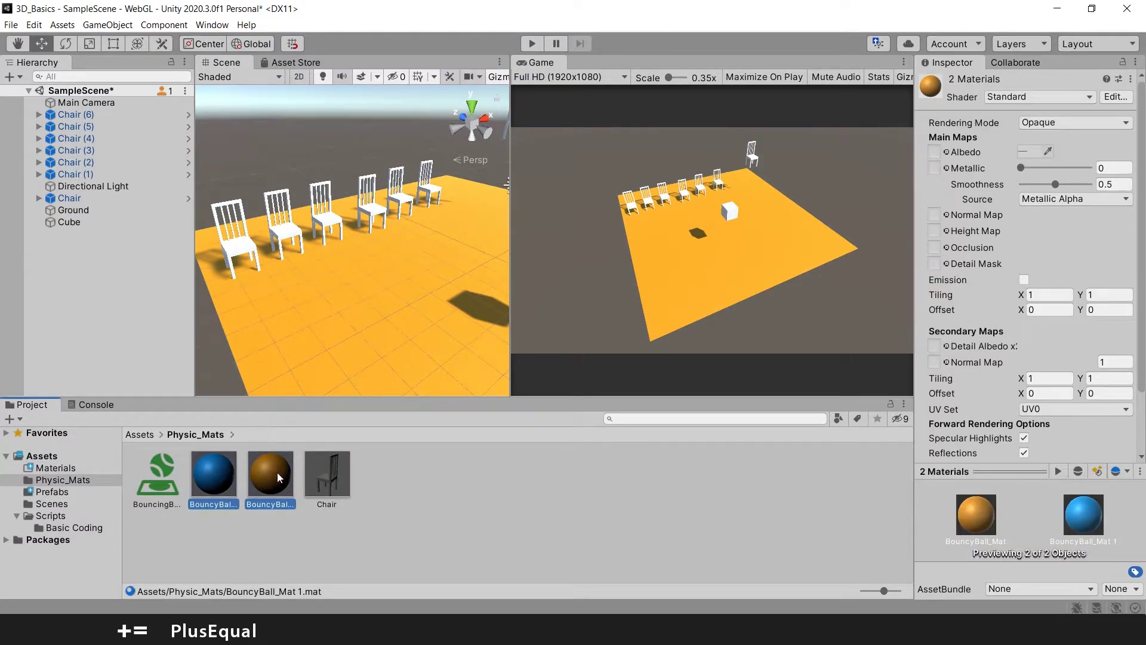
{"action": "left_click_drag", "start_coordinate": [274, 472], "coordinate": [58, 470]}
Delete the old Chair prefab from the Physic_Mats folder.
{"action": "left_click", "coordinate": [62, 492]}
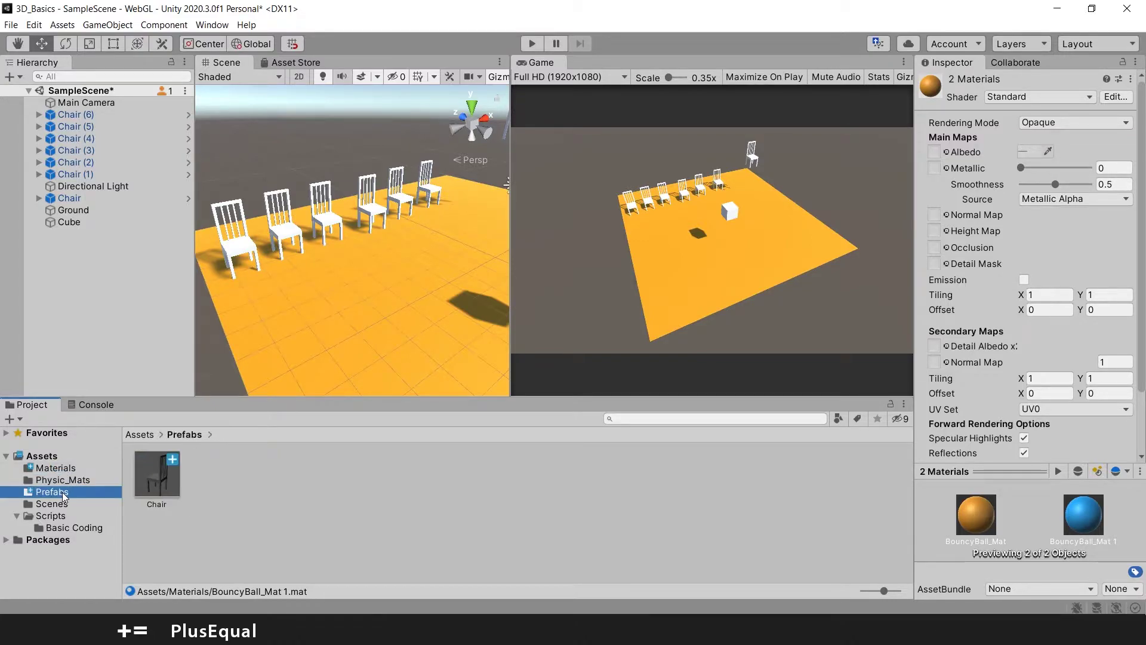
{"action": "left_click", "coordinate": [67, 481]}
{"action": "left_click", "coordinate": [67, 494]}
{"action": "left_click", "coordinate": [66, 480]}
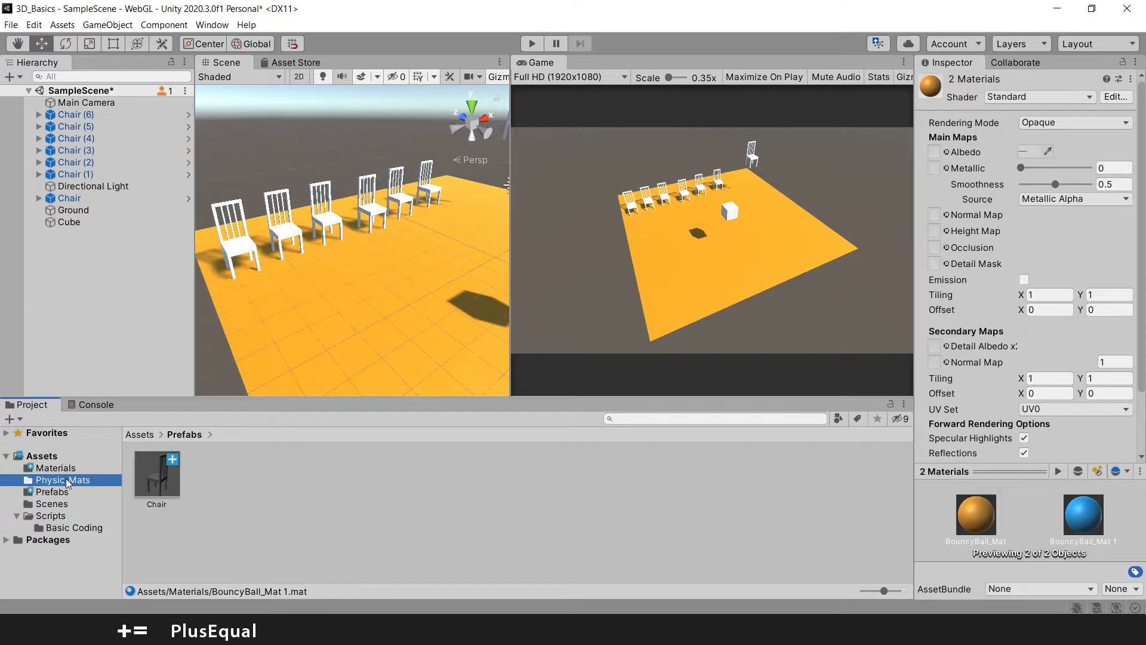
{"action": "left_click", "coordinate": [212, 481]}
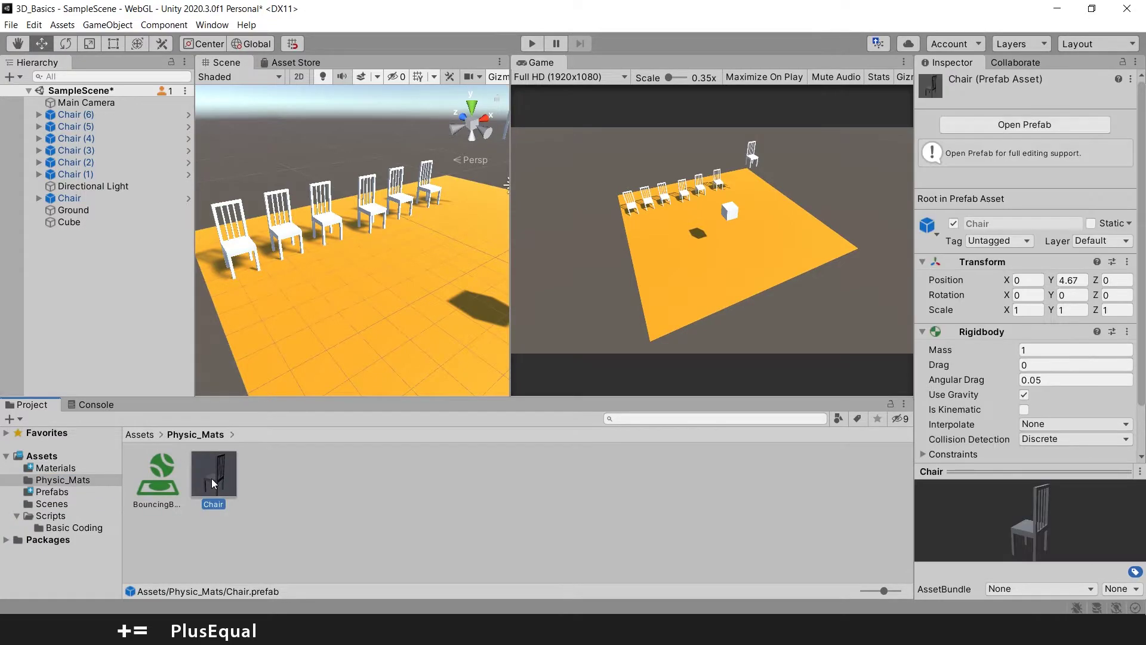
{"action": "key", "text": "Delete"}
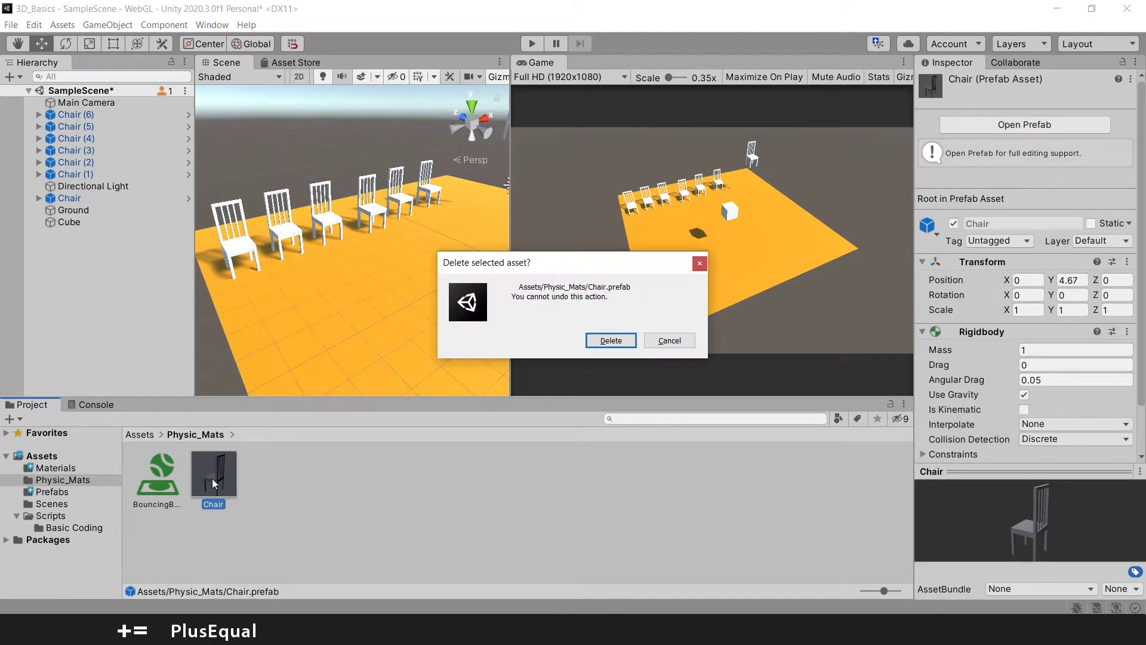
{"action": "key", "text": "Return"}
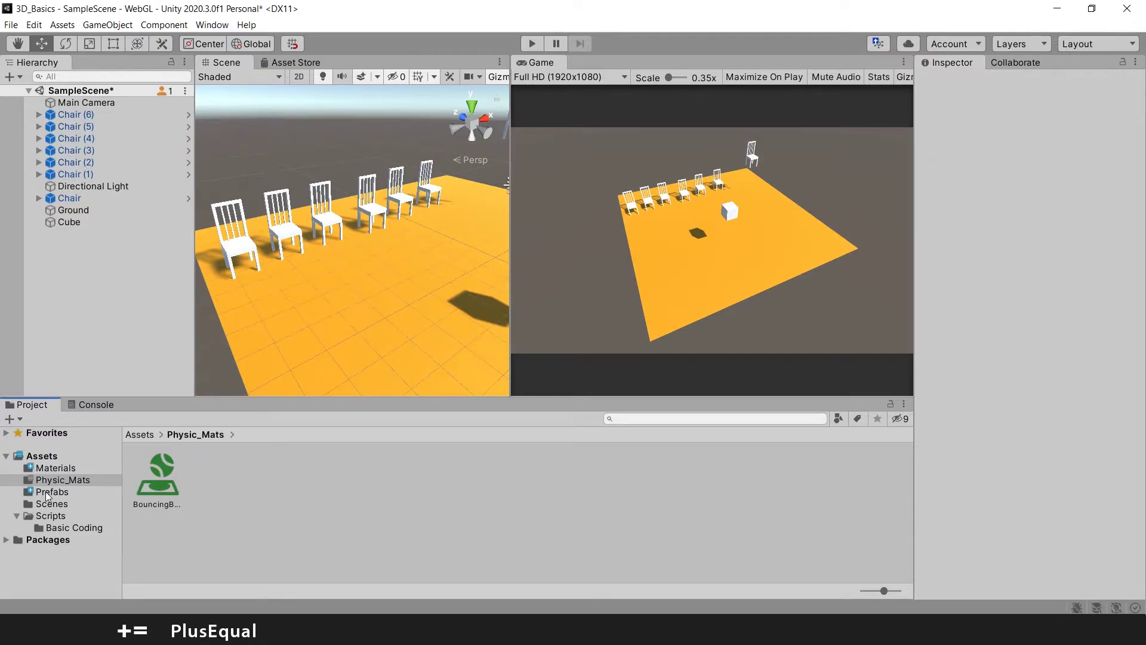
Check the contents of the Materials, Physic_Mats and Prefabs folders.
{"action": "left_click", "coordinate": [47, 492]}
{"action": "left_click", "coordinate": [64, 481]}
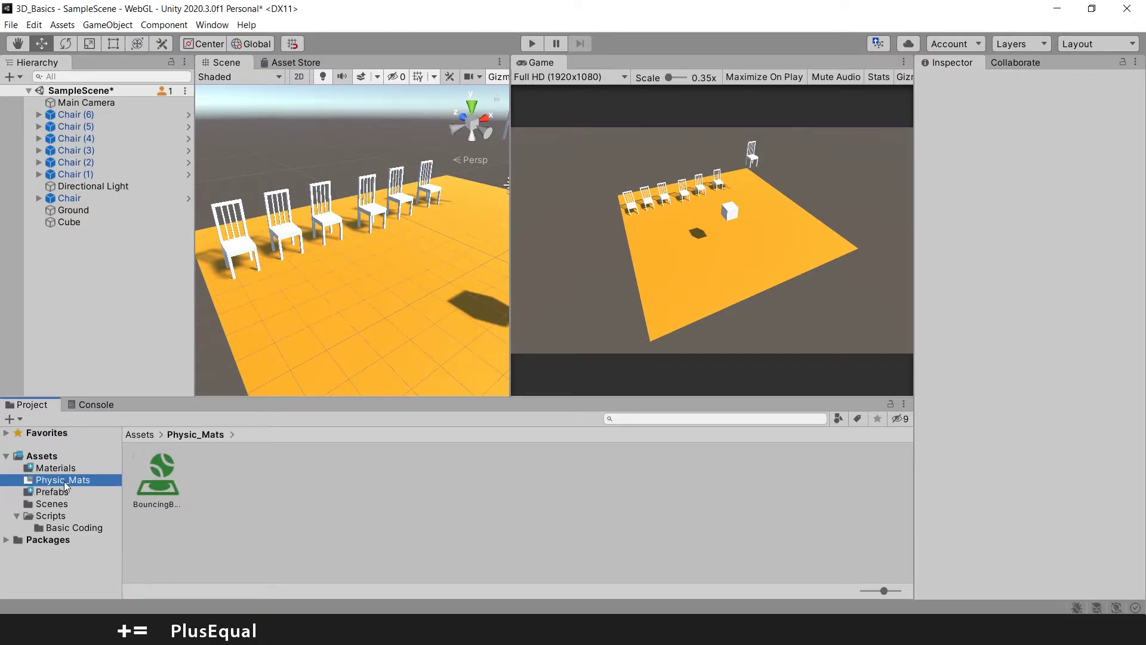
{"action": "left_click", "coordinate": [71, 467]}
{"action": "left_click", "coordinate": [61, 482]}
{"action": "left_click", "coordinate": [61, 492]}
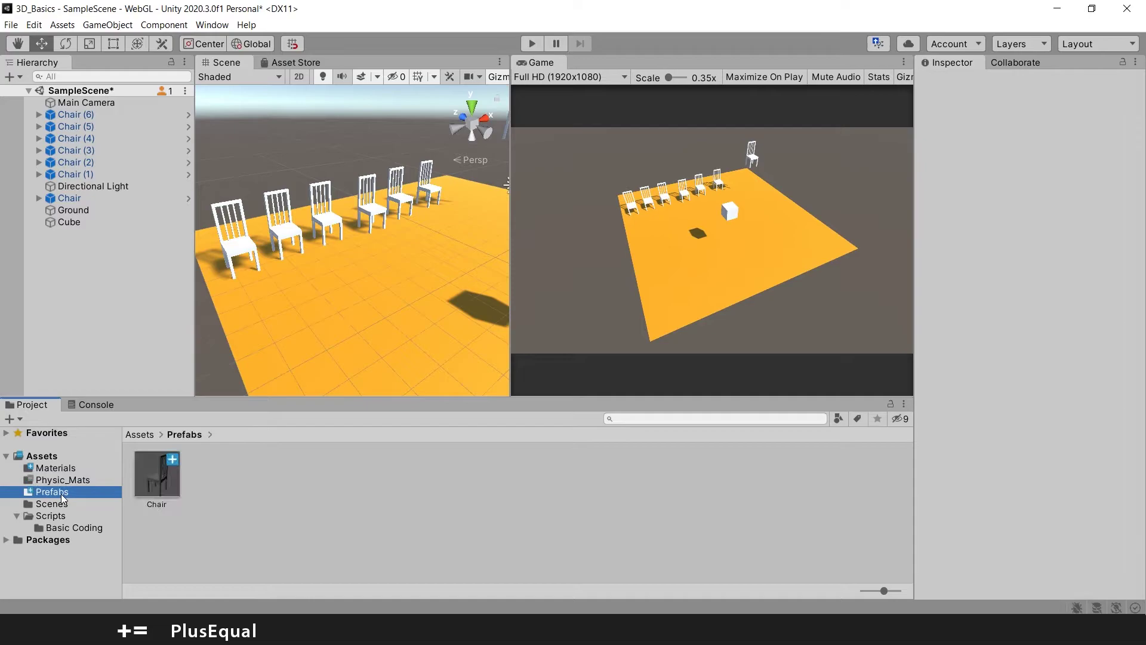
{"action": "left_click", "coordinate": [70, 481]}
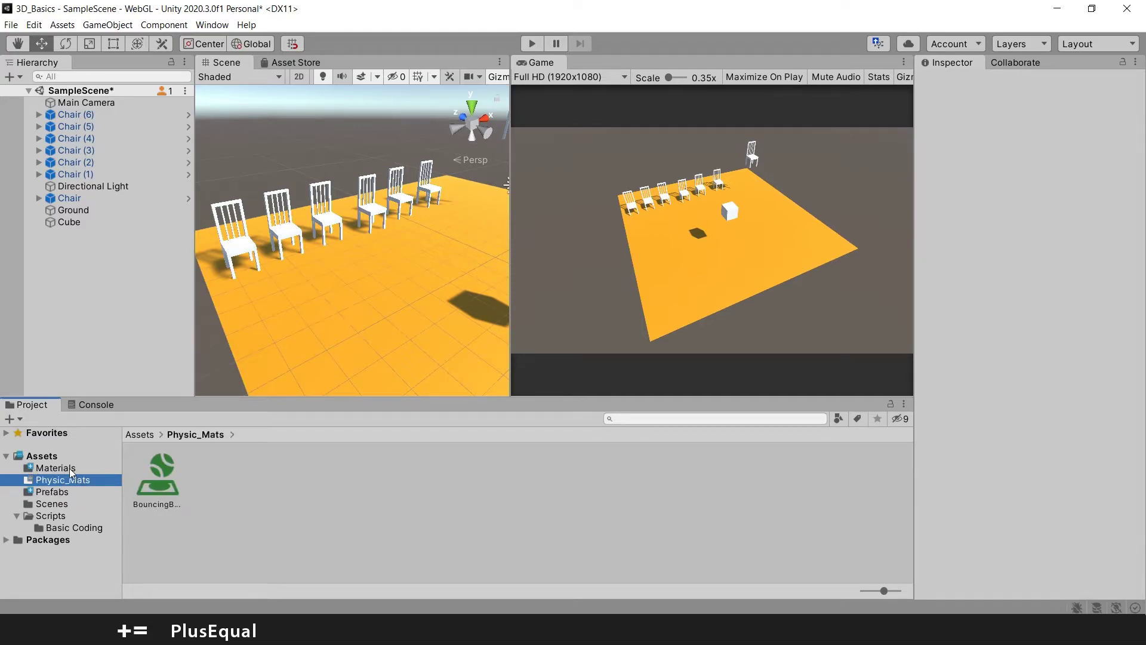
{"action": "left_click", "coordinate": [70, 468]}
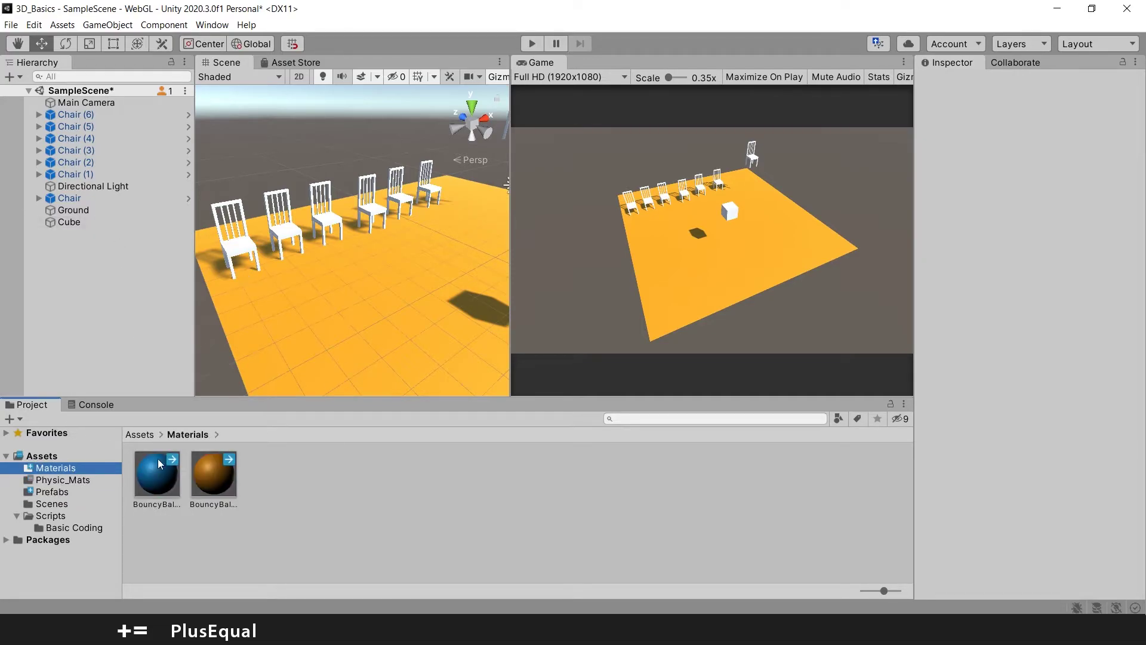
{"action": "left_click", "coordinate": [59, 492]}
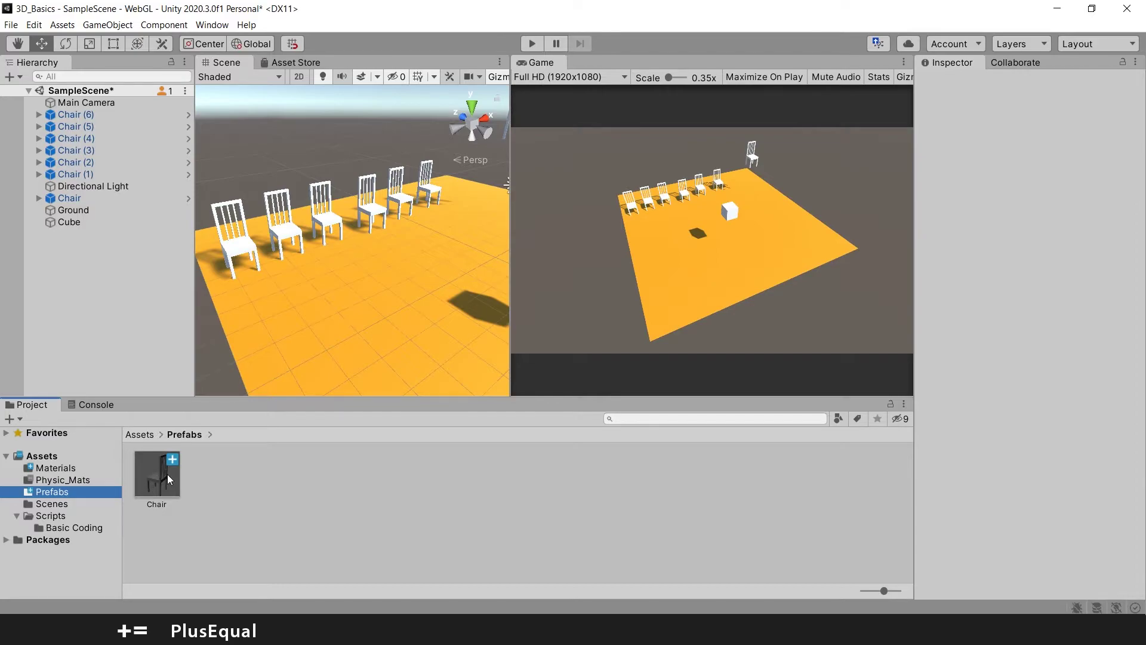
Widen the Scene view and open the Chair prefab from the Prefabs folder in Prefab Mode.
{"action": "double_click", "coordinate": [167, 474]}
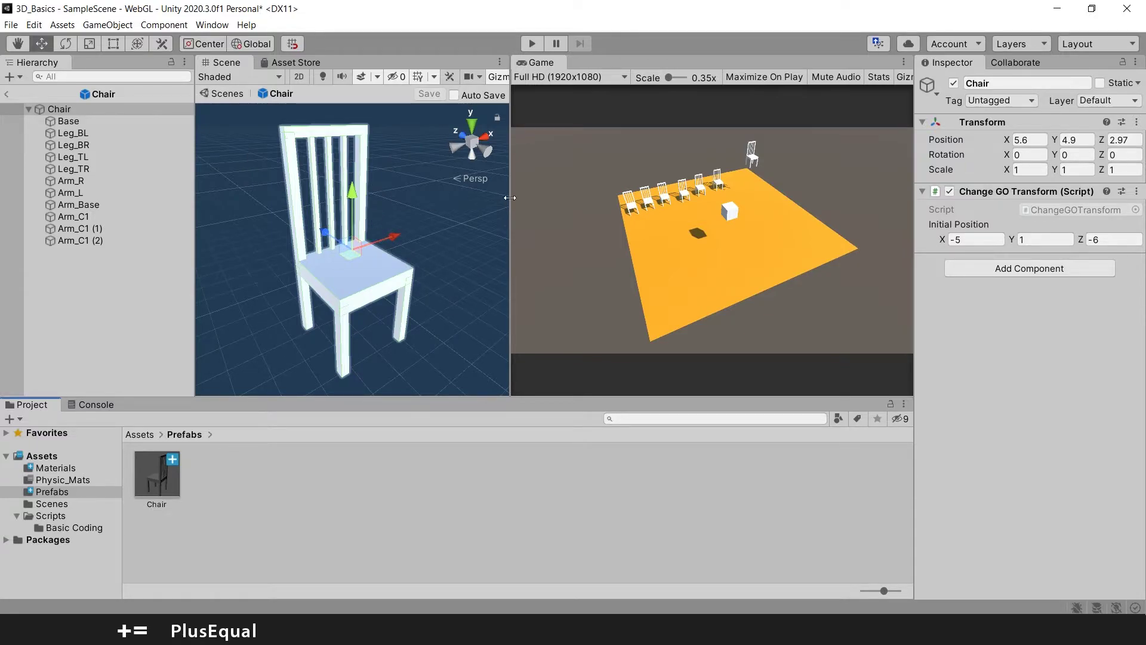
{"action": "left_click_drag", "start_coordinate": [510, 198], "coordinate": [763, 201]}
{"action": "scroll", "coordinate": [587, 205], "scroll_direction": "down", "scroll_amount": 8}
{"action": "right_click_drag", "start_coordinate": [501, 246], "coordinate": [487, 205]}
{"action": "key", "text": "w"}
{"action": "key", "text": "s"}
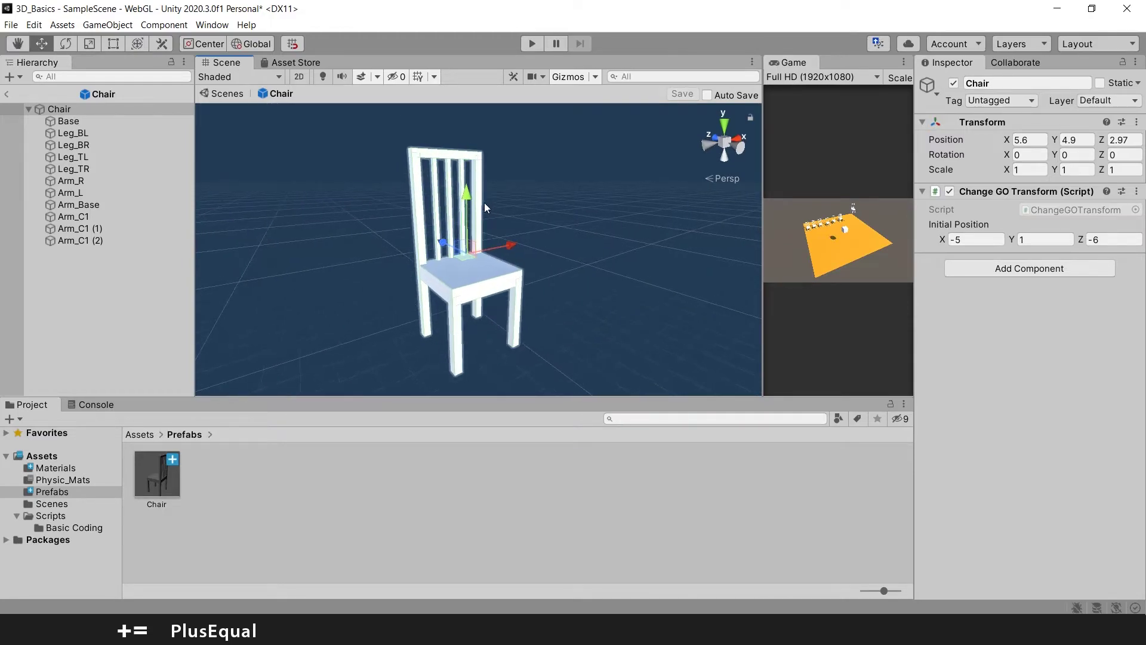
{"action": "left_click", "coordinate": [7, 96]}
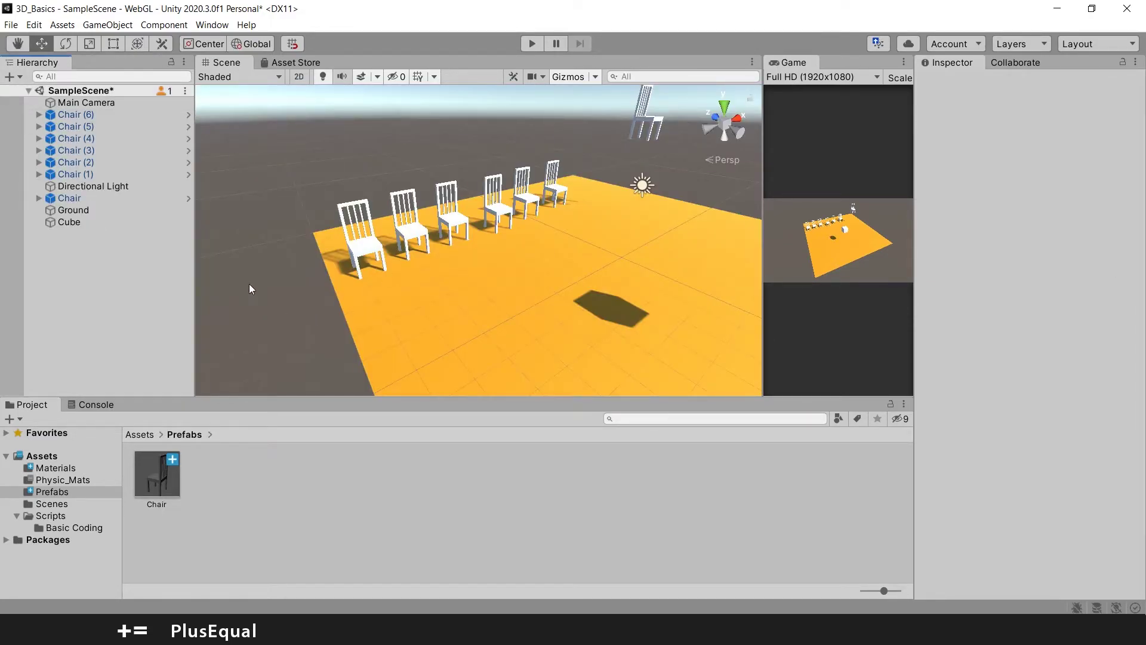
{"action": "double_click", "coordinate": [160, 476]}
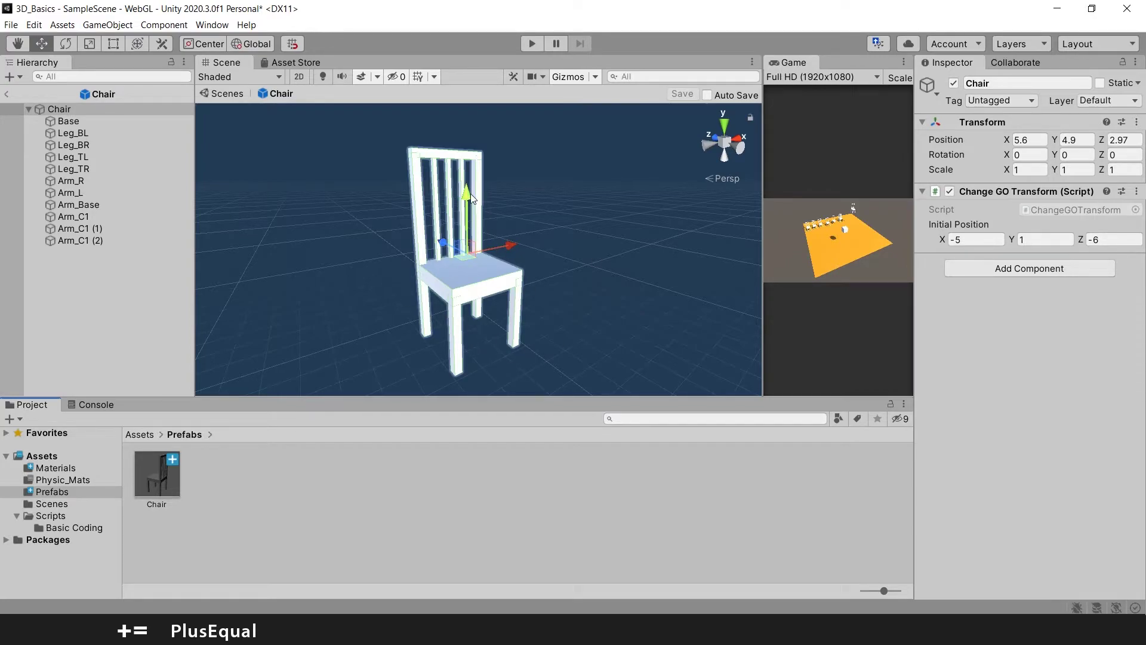
In the Materials folder, rename the blue material Base_Blue_Mat and the orange one to a name starting with Ground_M.
{"action": "left_click", "coordinate": [63, 467]}
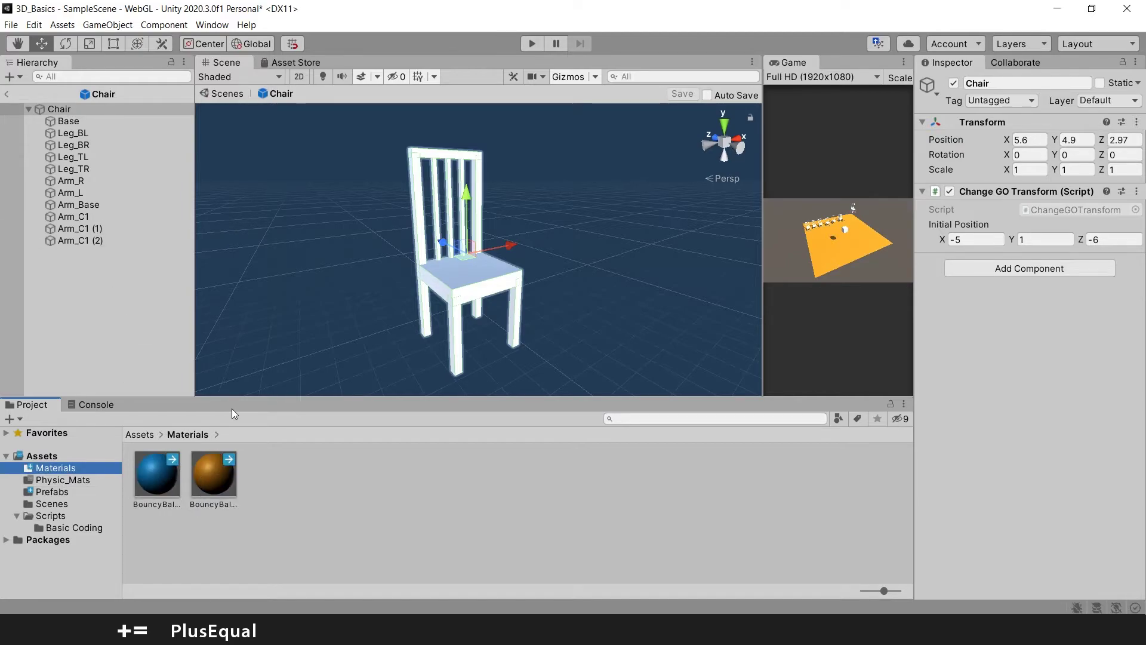
{"action": "left_click", "coordinate": [209, 475]}
{"action": "left_click", "coordinate": [150, 486]}
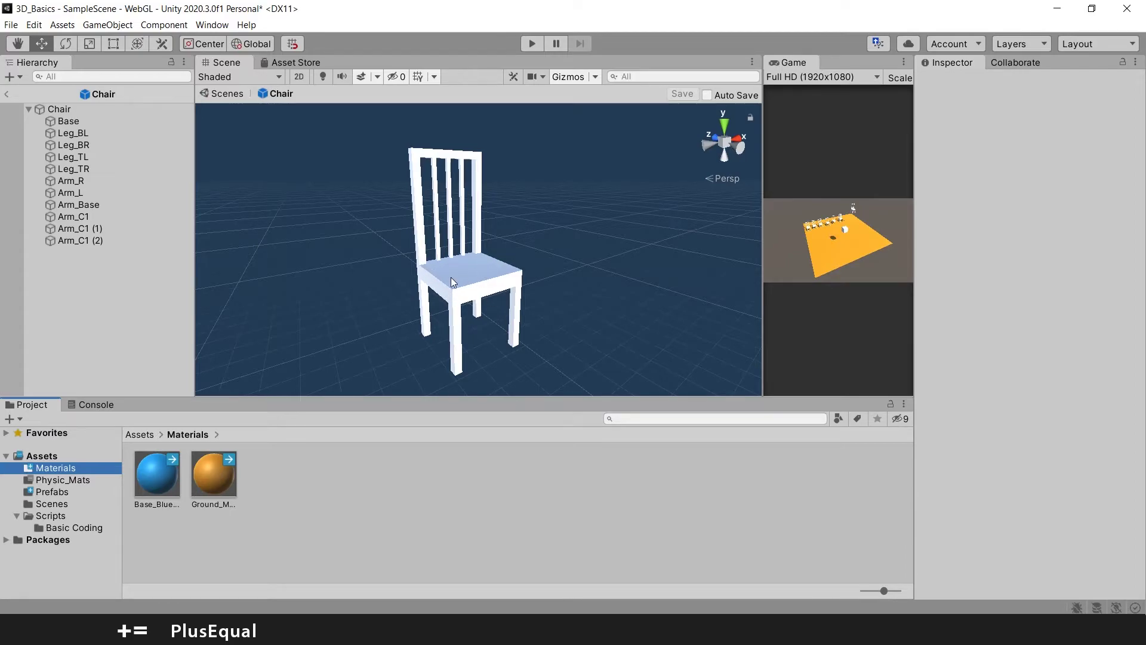
Apply Base_Blue_Mat to the Base seat of the Chair prefab.
{"action": "left_click", "coordinate": [468, 274]}
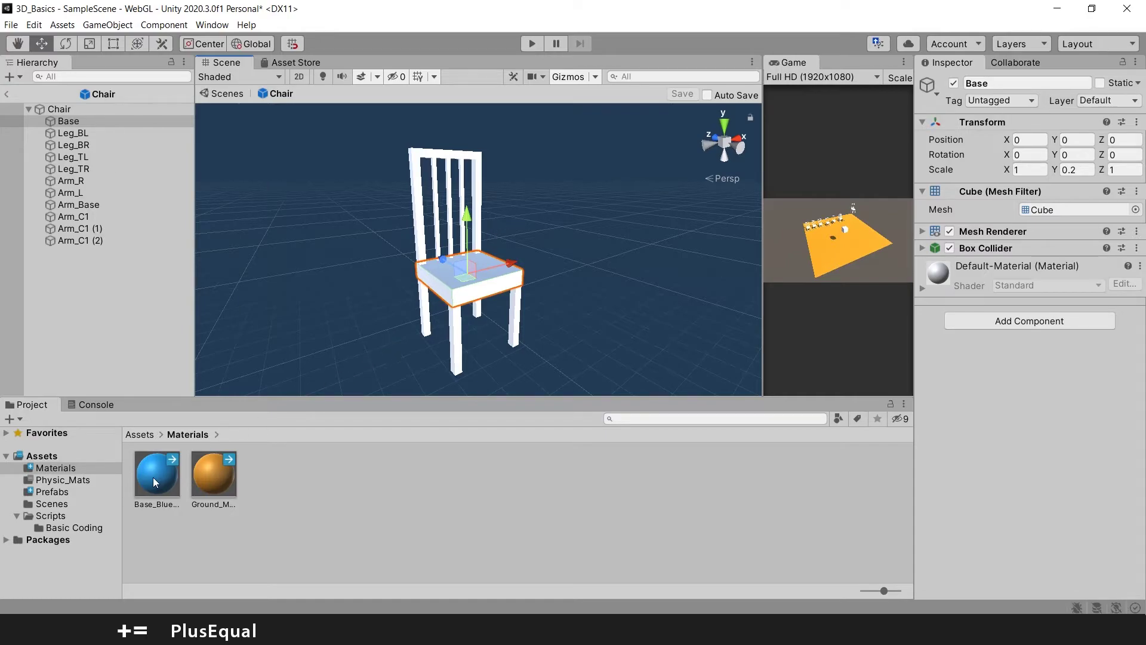
{"action": "left_click_drag", "start_coordinate": [152, 474], "coordinate": [87, 128]}
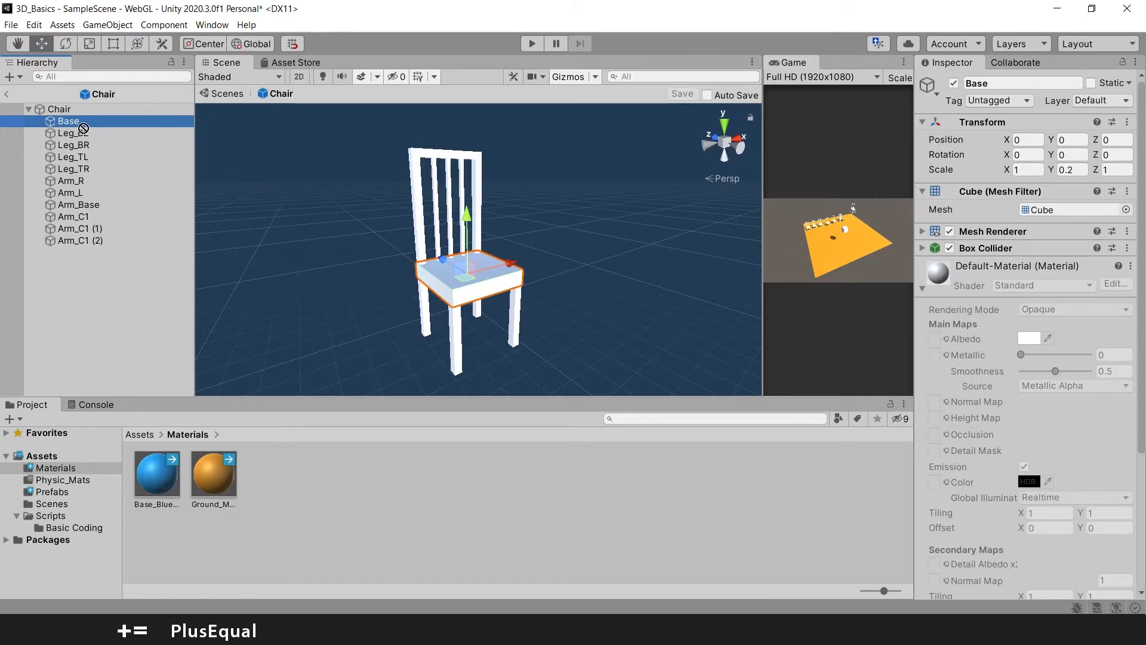
{"action": "left_click_drag", "start_coordinate": [83, 128], "coordinate": [72, 126]}
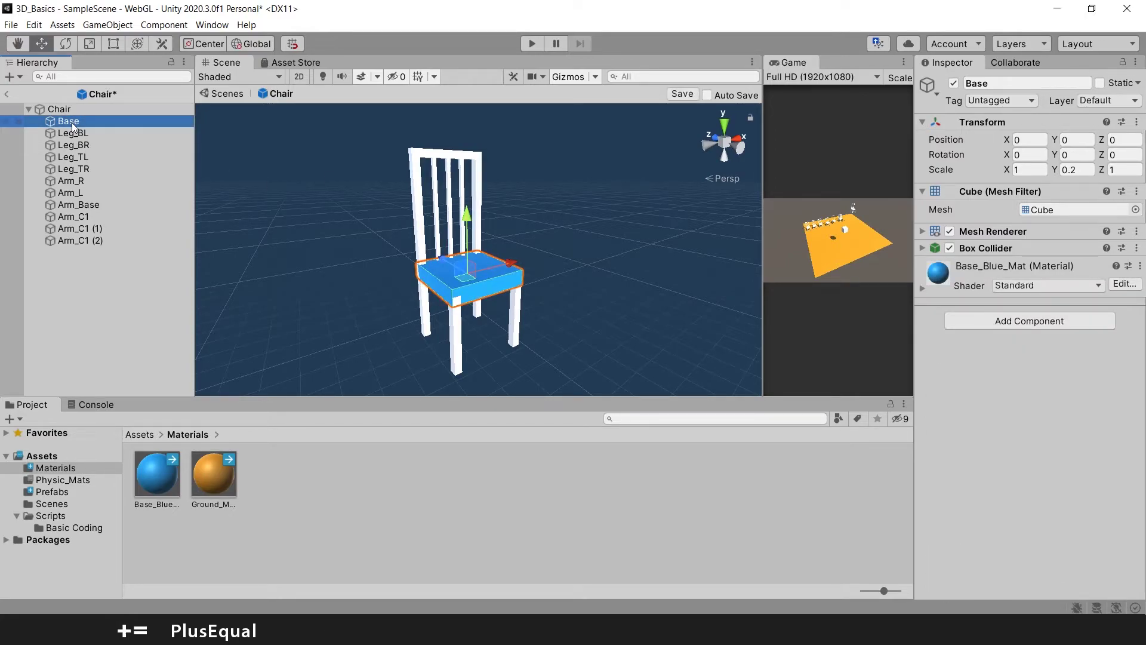
{"action": "left_click", "coordinate": [550, 273]}
{"action": "right_click_drag", "start_coordinate": [551, 274], "coordinate": [499, 285]}
{"action": "key", "text": "w"}
{"action": "key", "text": "s"}
{"action": "key", "text": "s"}
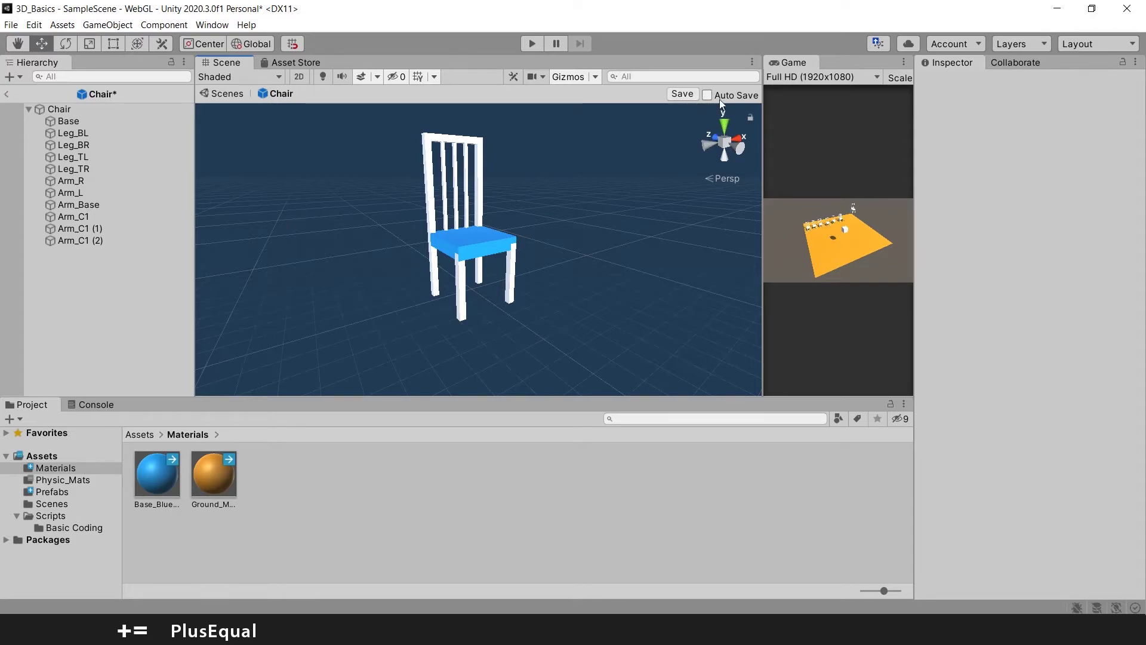
Save the Chair prefab and return to the scene to check the placed chairs.
{"action": "left_click", "coordinate": [684, 95]}
{"action": "left_click", "coordinate": [7, 94]}
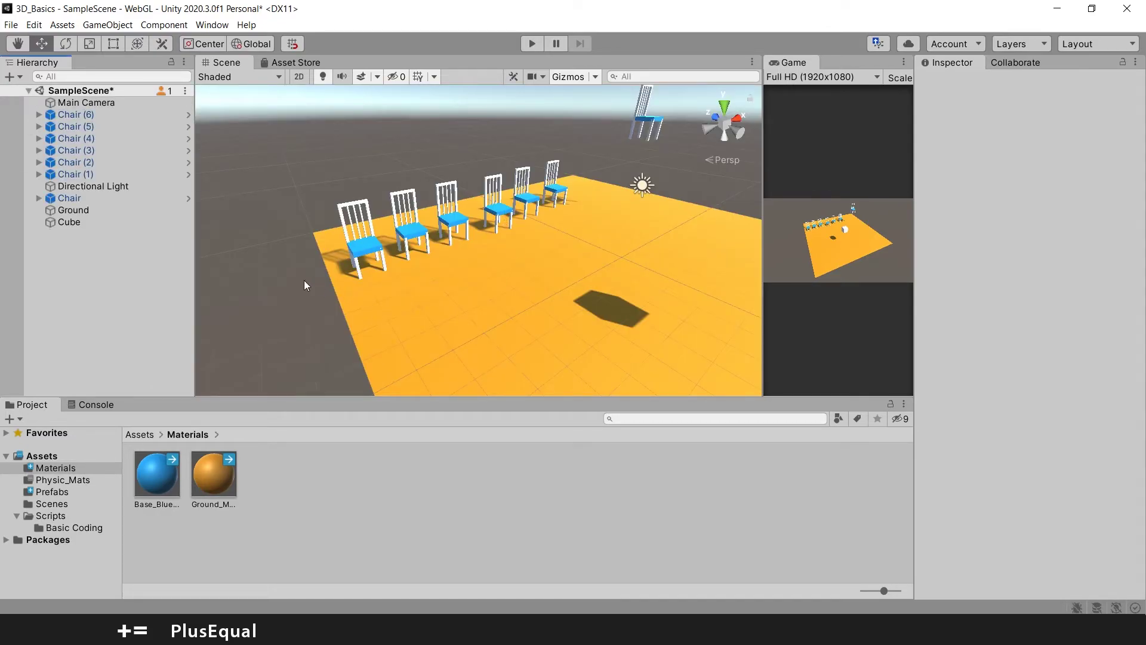
{"action": "left_click_drag", "start_coordinate": [490, 207], "coordinate": [431, 225], "text": "alt"}
Uniformly enlarge only the Base seat of the Chair (1) instance with the Scale tool.
{"action": "left_click", "coordinate": [433, 203]}
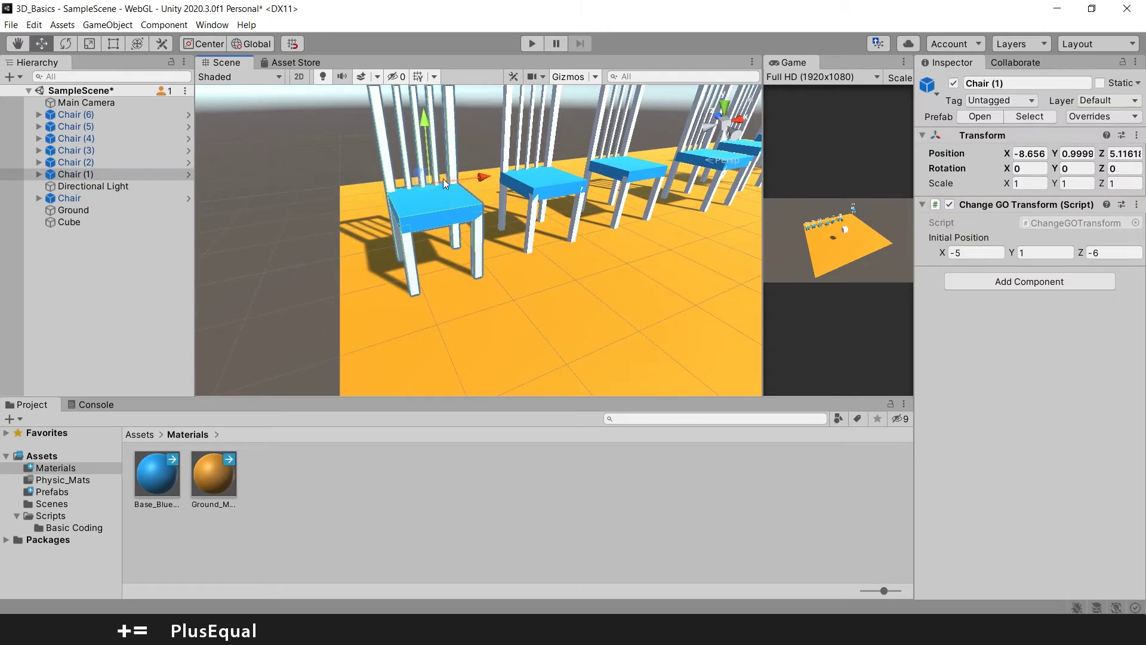
{"action": "left_click_drag", "start_coordinate": [443, 178], "coordinate": [442, 148], "text": "alt"}
{"action": "left_click", "coordinate": [39, 174]}
{"action": "left_click", "coordinate": [79, 186]}
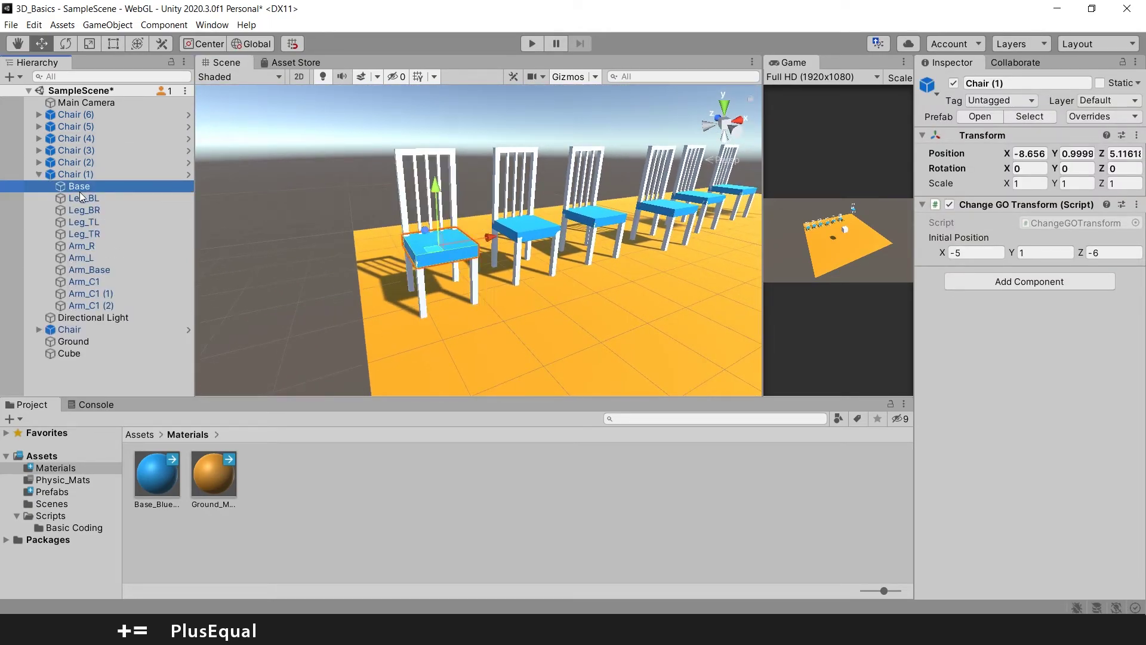
{"action": "key", "text": "r"}
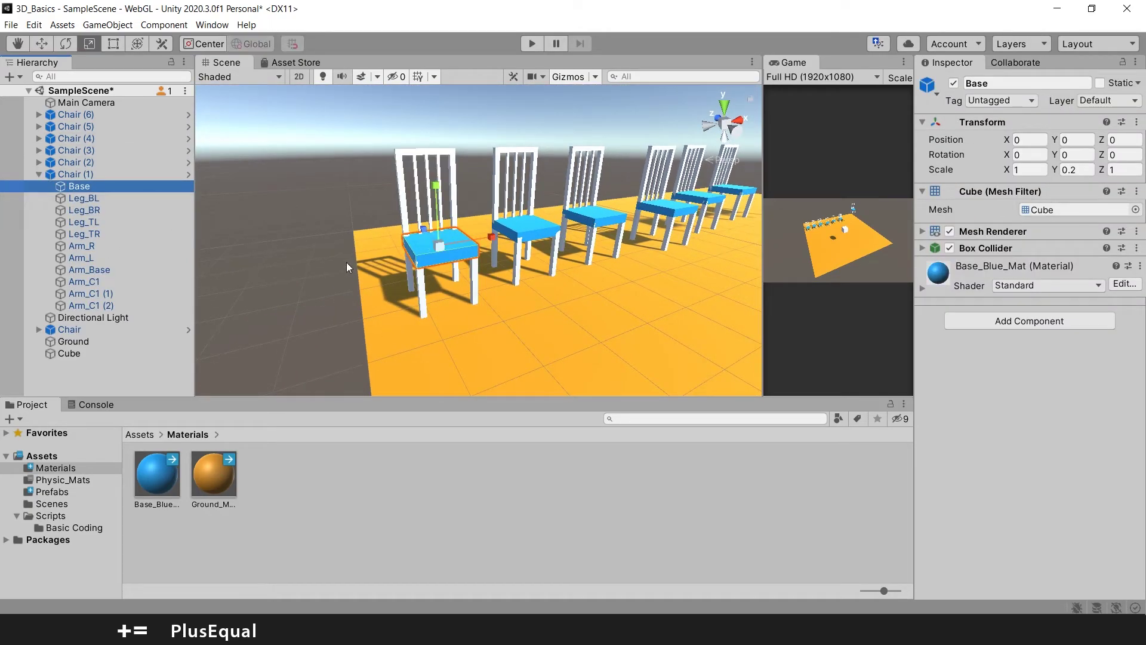
{"action": "left_click_drag", "start_coordinate": [441, 247], "coordinate": [414, 258]}
{"action": "right_click_drag", "start_coordinate": [415, 257], "coordinate": [360, 290]}
{"action": "left_click", "coordinate": [451, 252]}
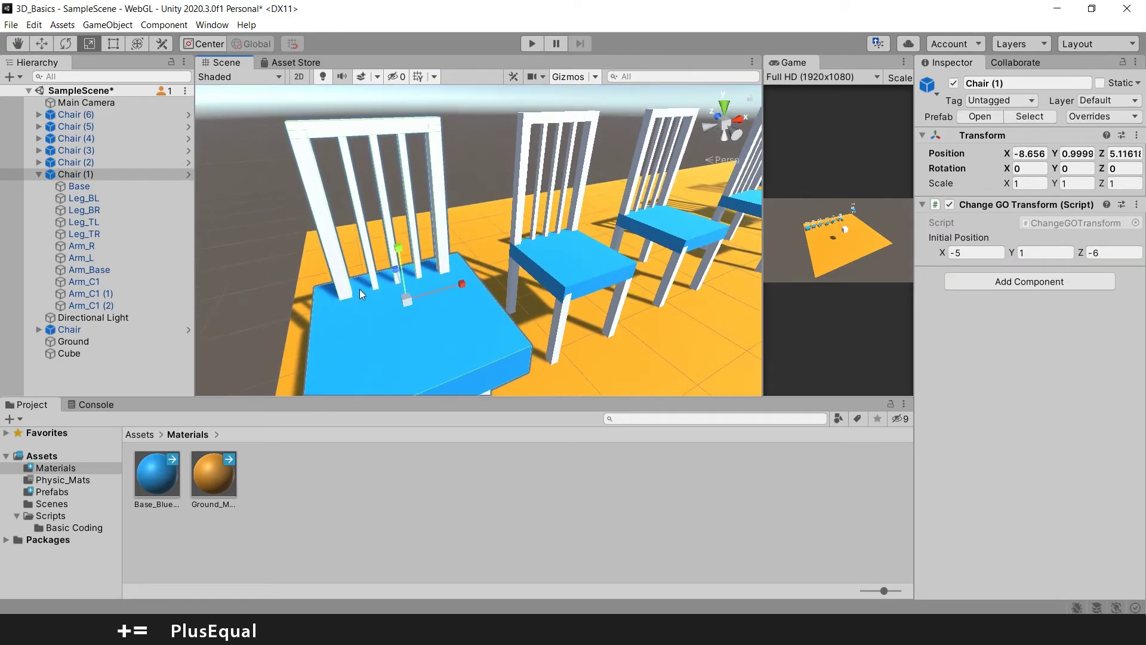
{"action": "right_click_drag", "start_coordinate": [485, 294], "coordinate": [464, 274]}
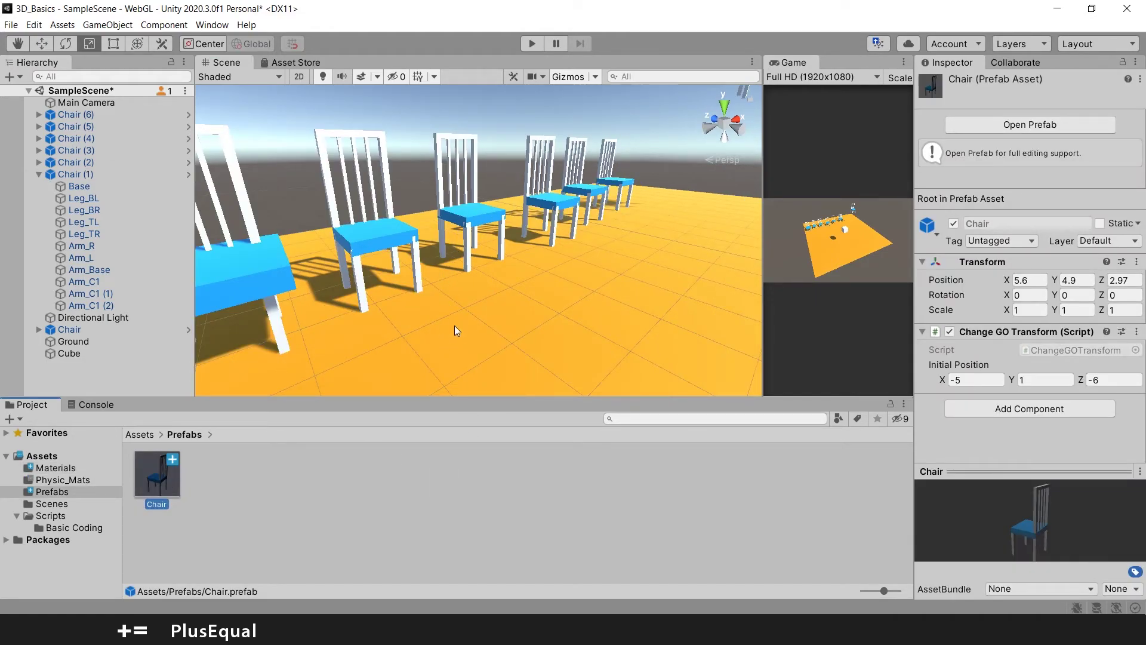
Apply the orange ground material to Arm_Base, the top bar of the Chair (3) instance's backrest.
{"action": "right_click_drag", "start_coordinate": [456, 328], "coordinate": [482, 252]}
{"action": "key", "text": "w"}
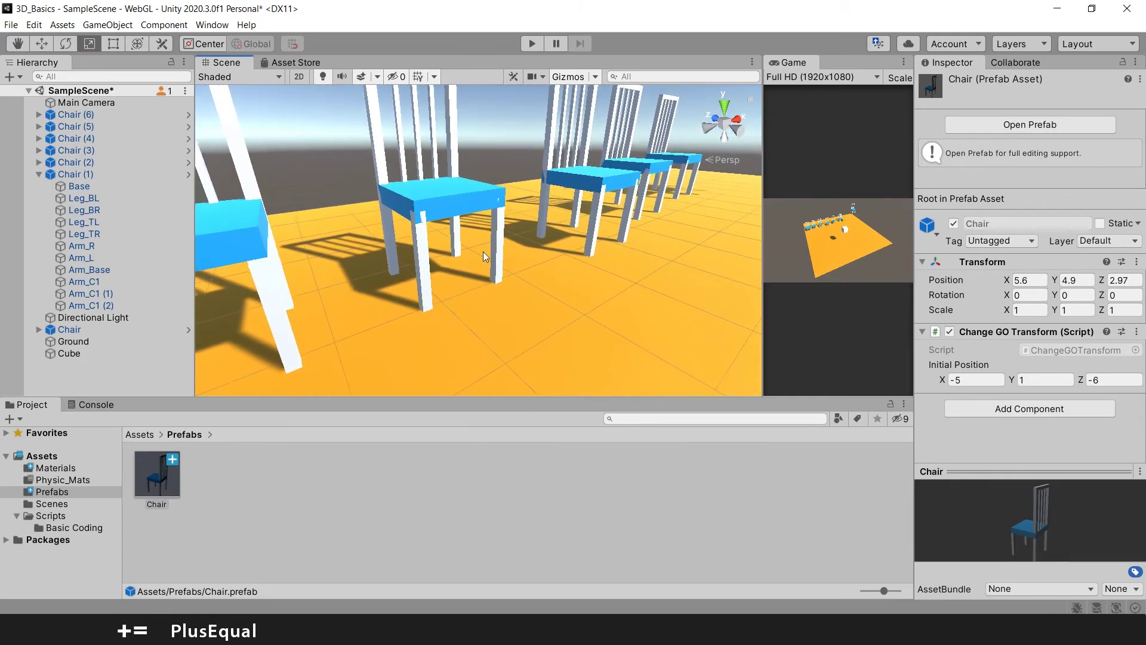
{"action": "left_click", "coordinate": [442, 199]}
{"action": "key", "text": "f"}
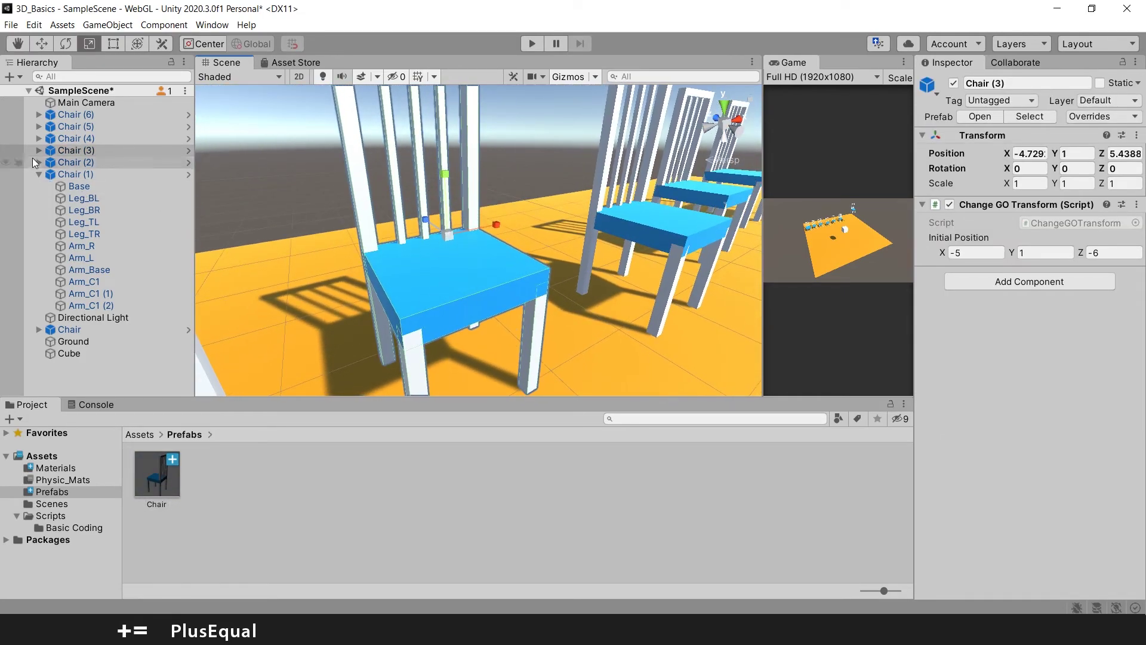
{"action": "left_click", "coordinate": [39, 174]}
{"action": "left_click", "coordinate": [39, 151]}
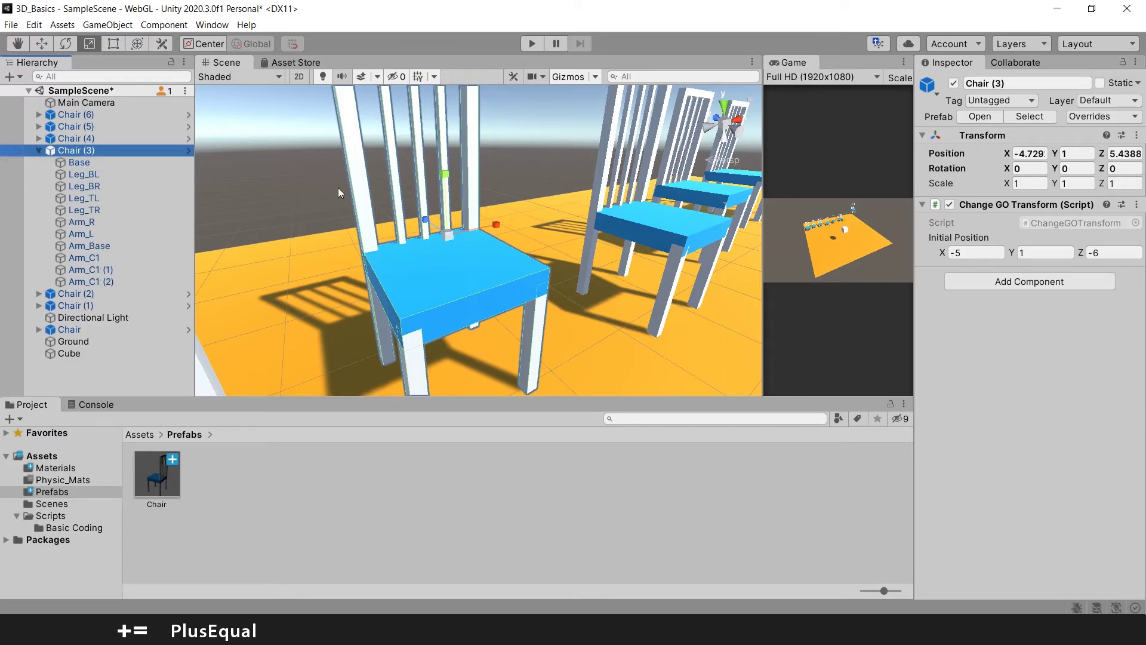
{"action": "right_click_drag", "start_coordinate": [446, 230], "coordinate": [438, 191]}
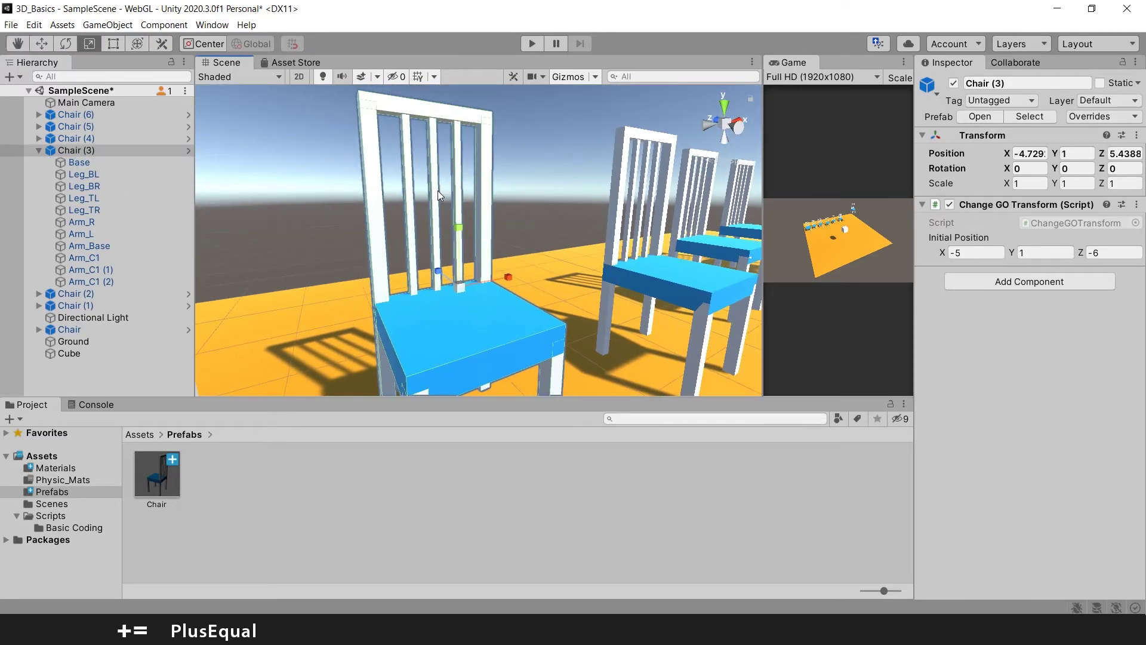
{"action": "left_click", "coordinate": [56, 469]}
{"action": "left_click_drag", "start_coordinate": [217, 475], "coordinate": [426, 108]}
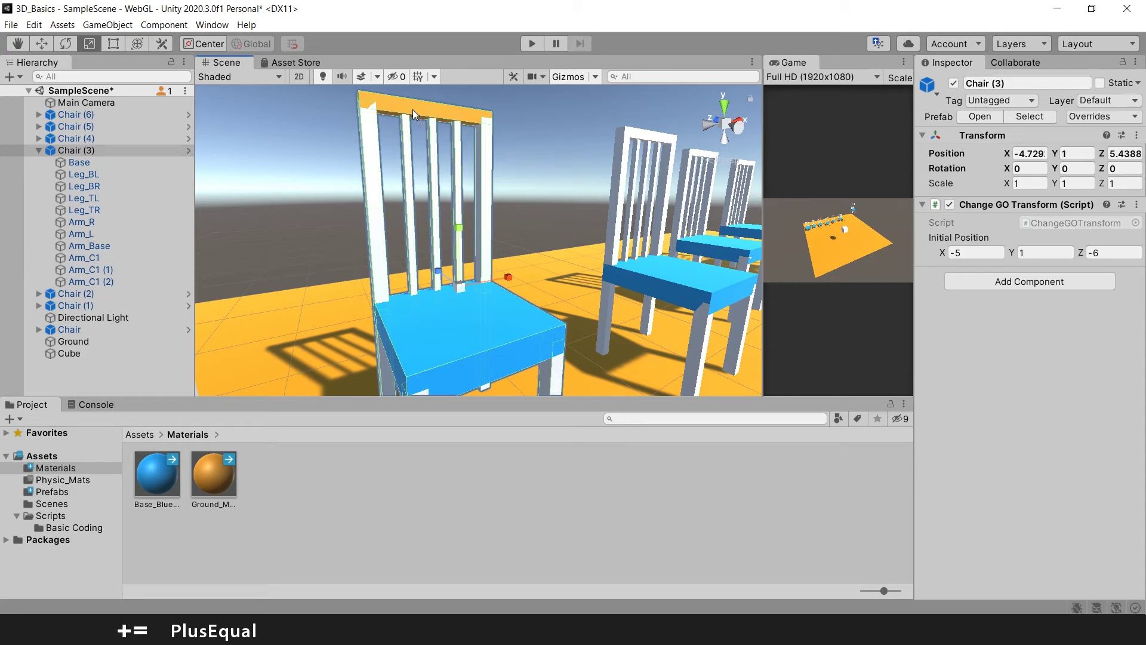
{"action": "left_click_drag", "start_coordinate": [514, 205], "coordinate": [224, 160], "text": "alt"}
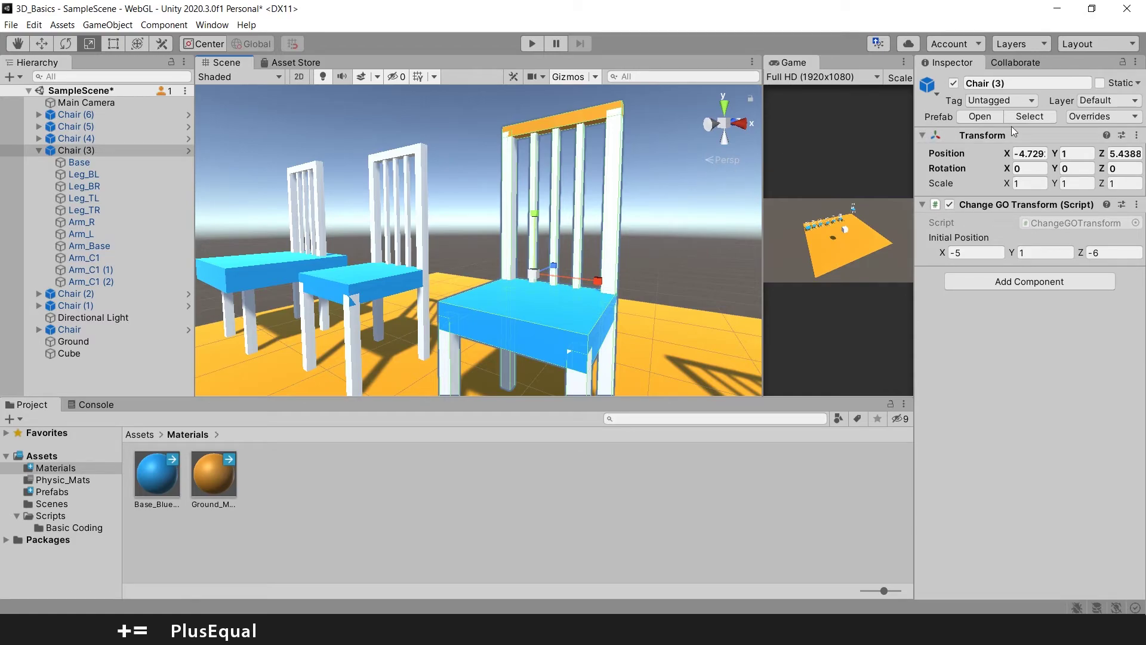
Apply all overrides of Chair (3) to the source Chair prefab and check the other chairs in the scene.
{"action": "left_click", "coordinate": [1084, 116]}
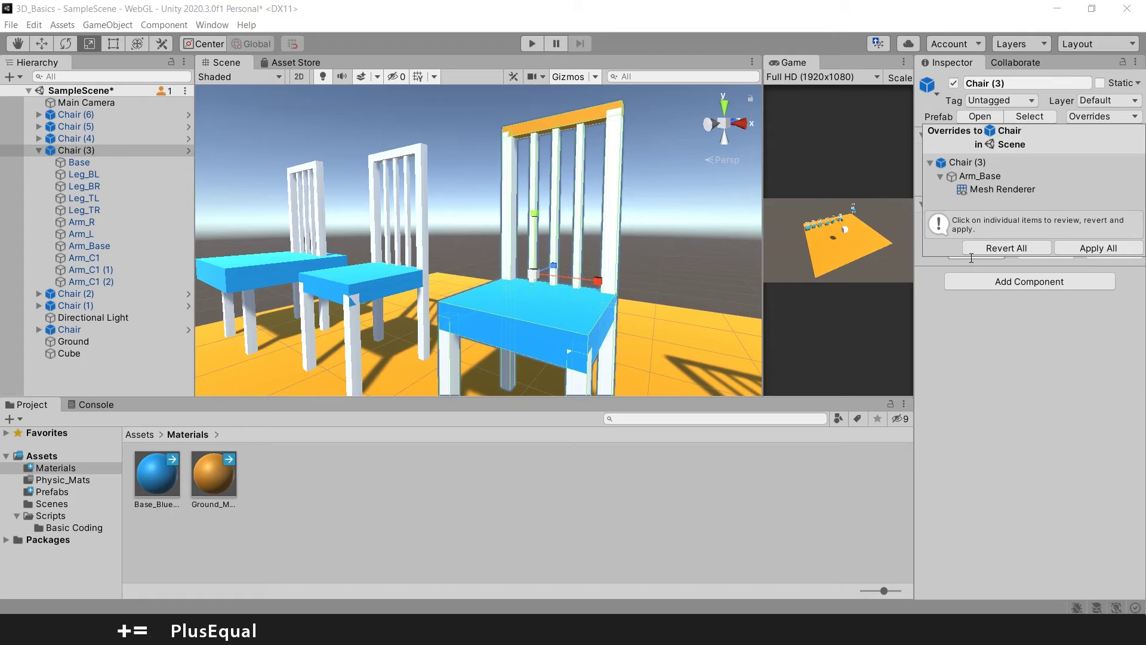
{"action": "left_click", "coordinate": [1100, 248]}
{"action": "right_click_drag", "start_coordinate": [598, 223], "coordinate": [522, 245]}
{"action": "key", "text": "w"}
{"action": "key", "text": "s"}
{"action": "scroll", "coordinate": [581, 273], "scroll_direction": "down", "scroll_amount": 3}
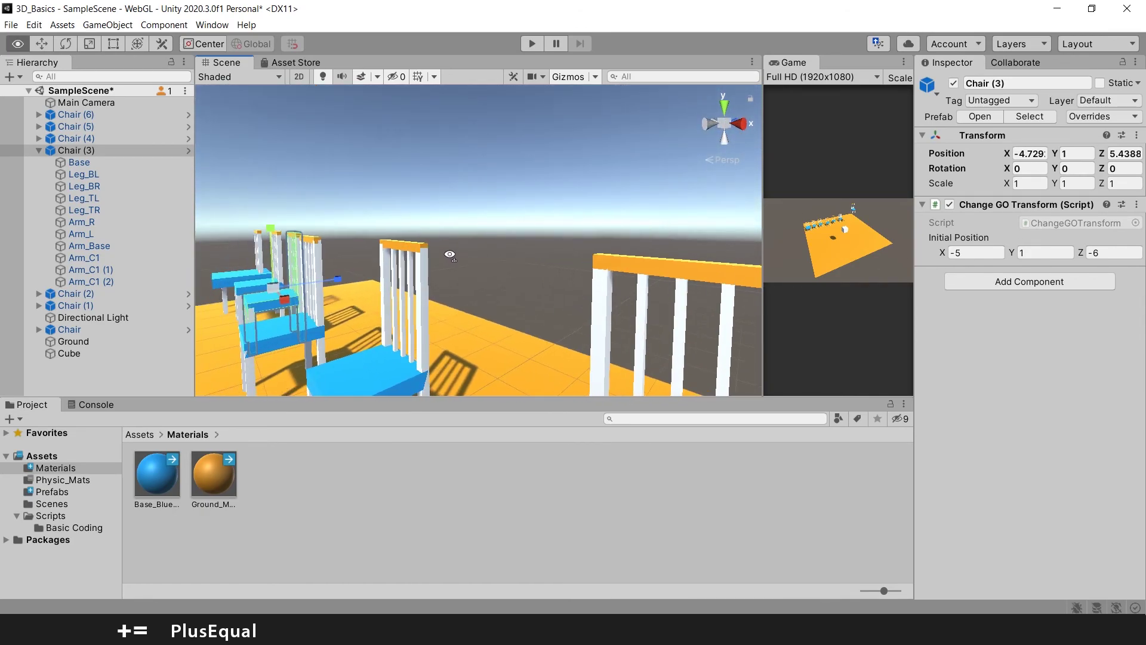